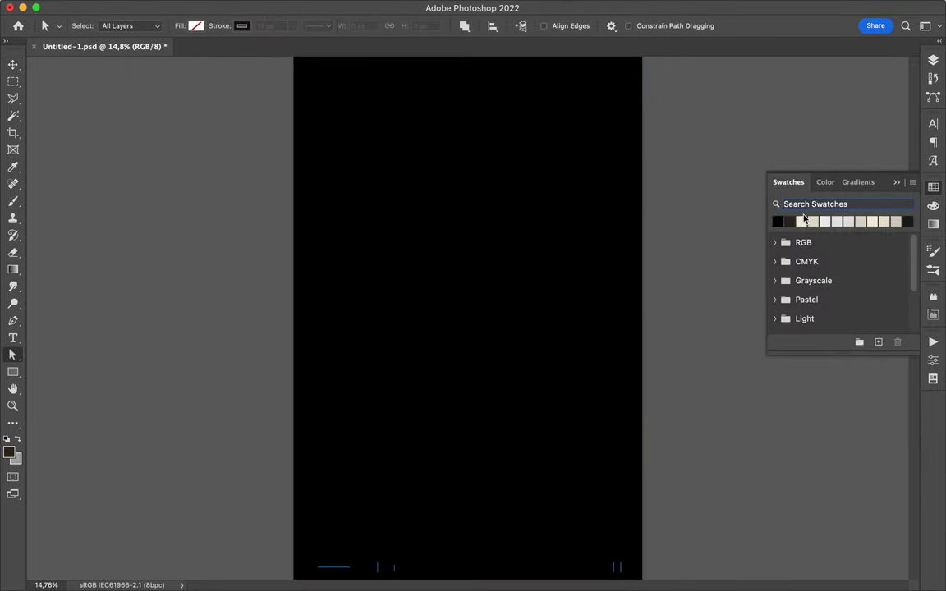
Step: Fill the 4POLLO text layers and Shape layers with the off-white swatch
left_click(932, 59)
left_click(838, 222)
left_click(866, 354, "super")
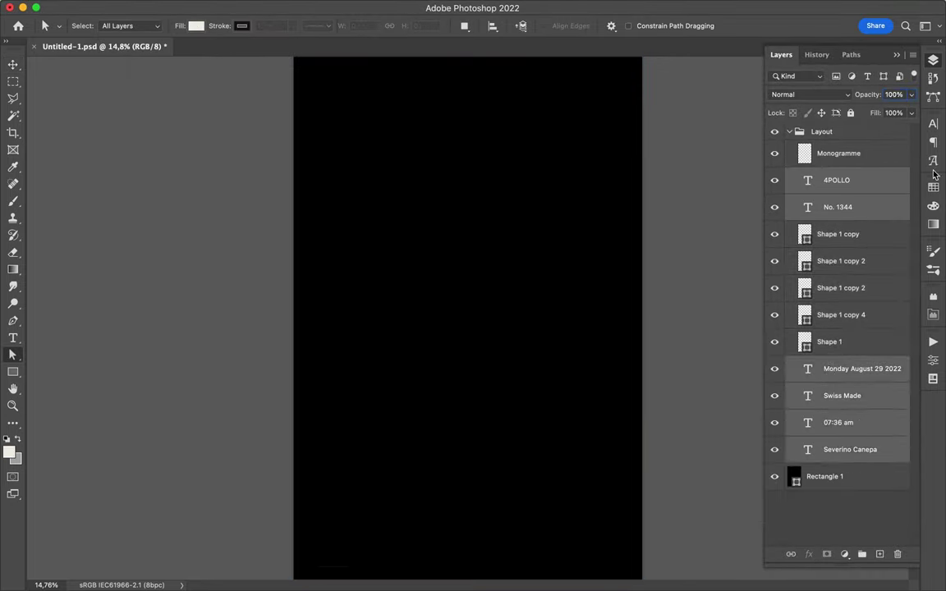
left_click(933, 60)
left_click(933, 59)
left_click(838, 234)
left_click(829, 342, "shift")
left_click(195, 25)
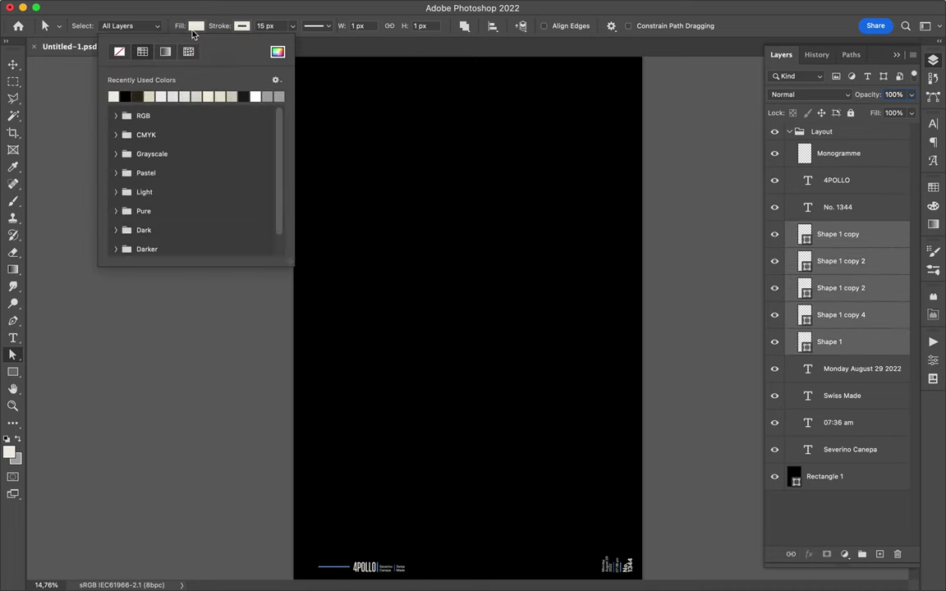
Step: Draw Rectangle 2 over the bottom-left monogram, clipped to the Monogramme layer
left_click(818, 152)
key("u")
left_click_drag(296, 551, 322, 579)
left_click(933, 59)
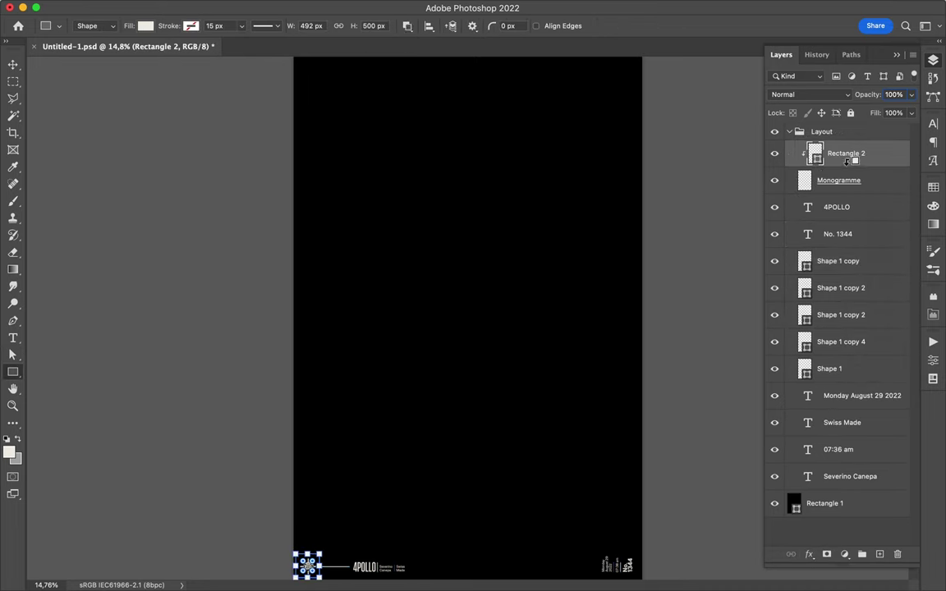
left_click(813, 156, "alt")
key("v")
Step: Collapse the Layout group and place a scaled-down '1 - Tear paper' near the top centre
left_click(789, 131)
left_click(824, 154)
left_click(337, 565)
left_click_drag(633, 185, 506, 224)
left_click_drag(642, 574, 528, 363)
key("Return")
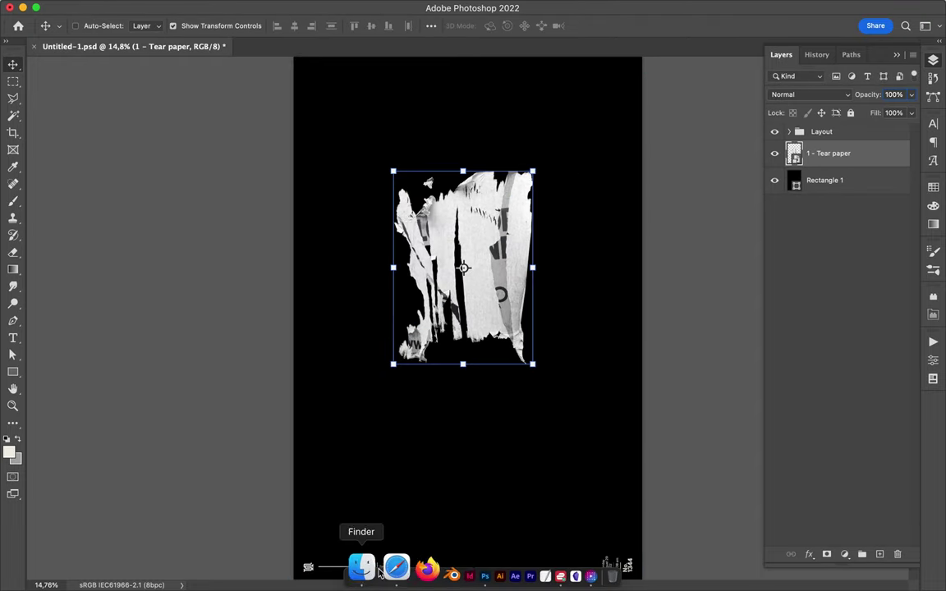
Step: Open Tear paper files 2–6 and move one torn piece into the poster's lower half
left_click(344, 510)
left_click(649, 263)
key("Up")
key("Up")
key("Up")
key("Down")
key("Up")
left_click(648, 263, "shift")
mouse_move(624, 240)
left_mouse_down()
mouse_move(435, 585)
mouse_move(464, 577)
left_mouse_up()
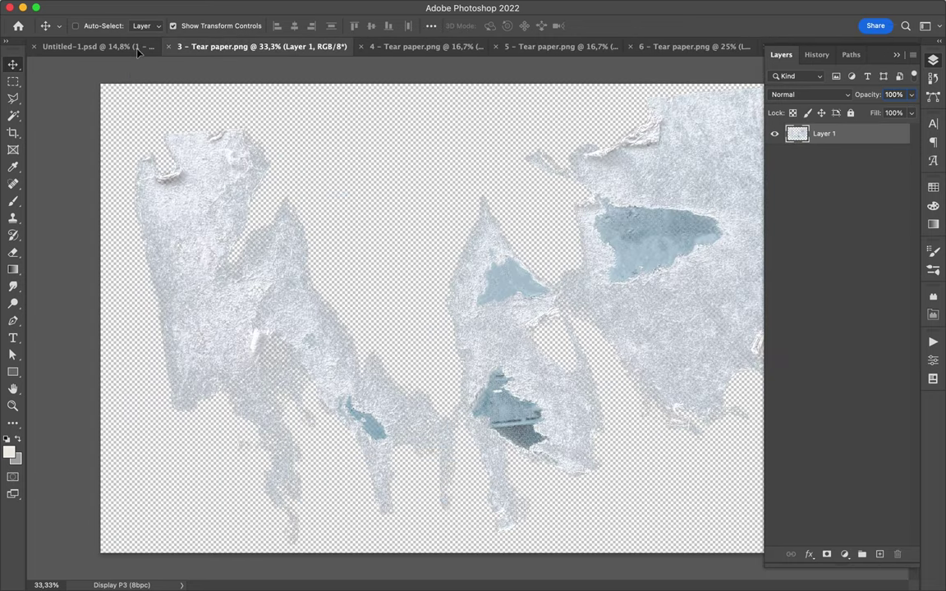
left_click(122, 46)
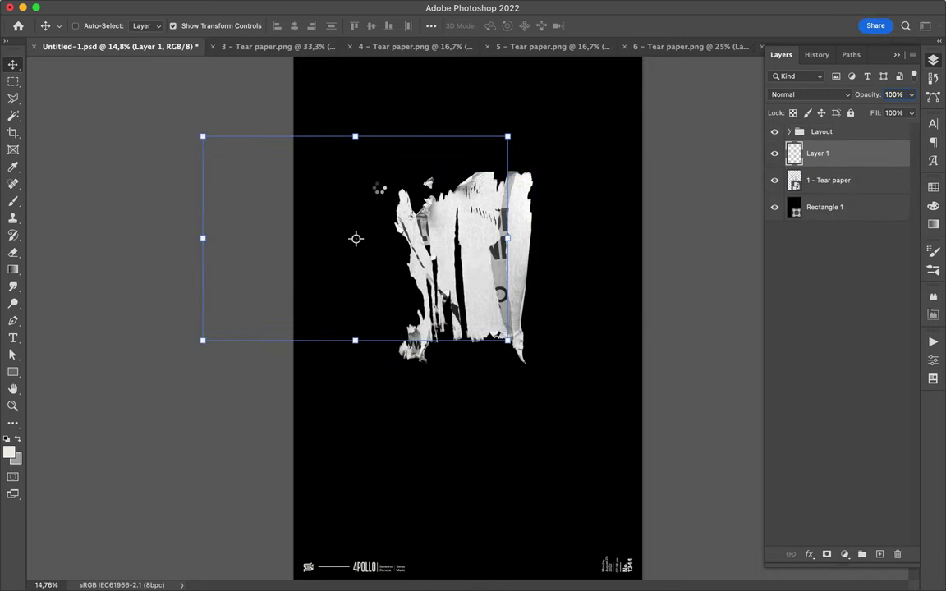
left_click_drag(443, 165, 567, 377)
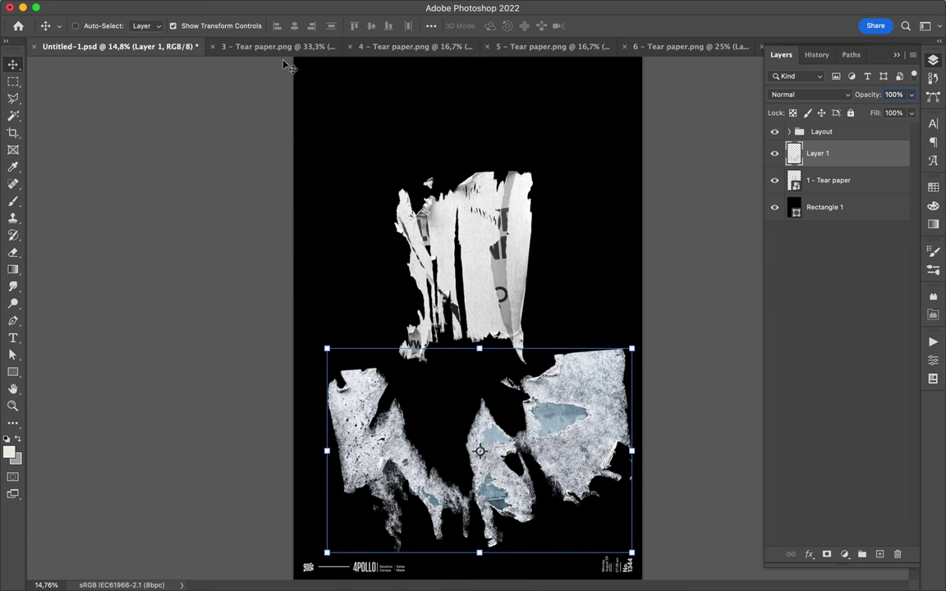
Step: Close the 3, 4, 5, 6 and 2 - Tear paper documents
left_click(262, 46)
left_click(169, 47)
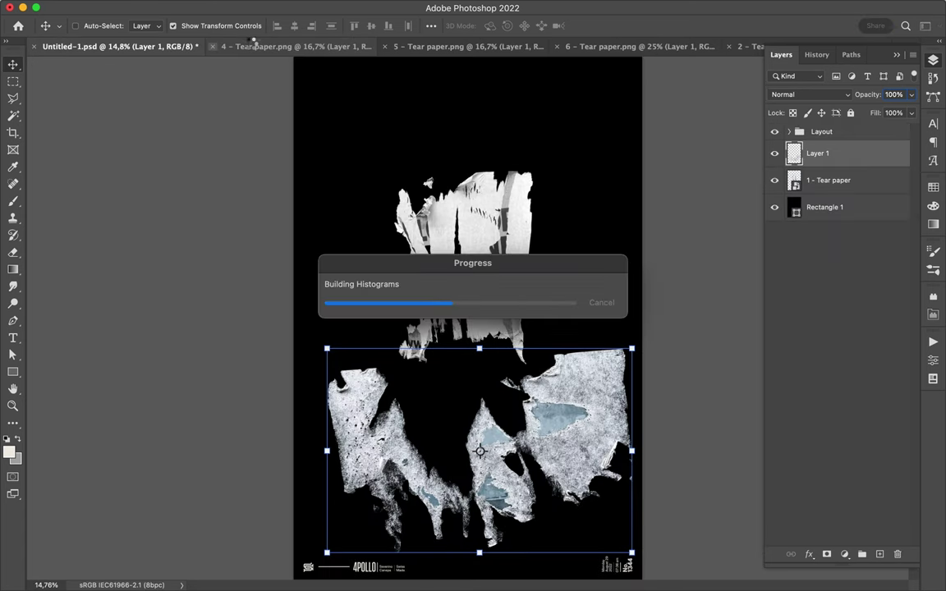
left_click(225, 39)
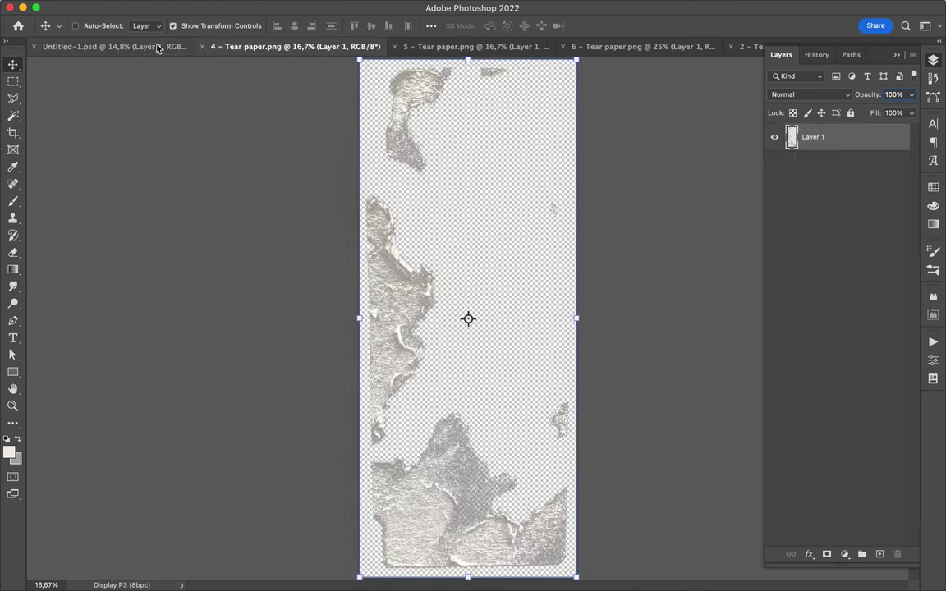
left_click(203, 47)
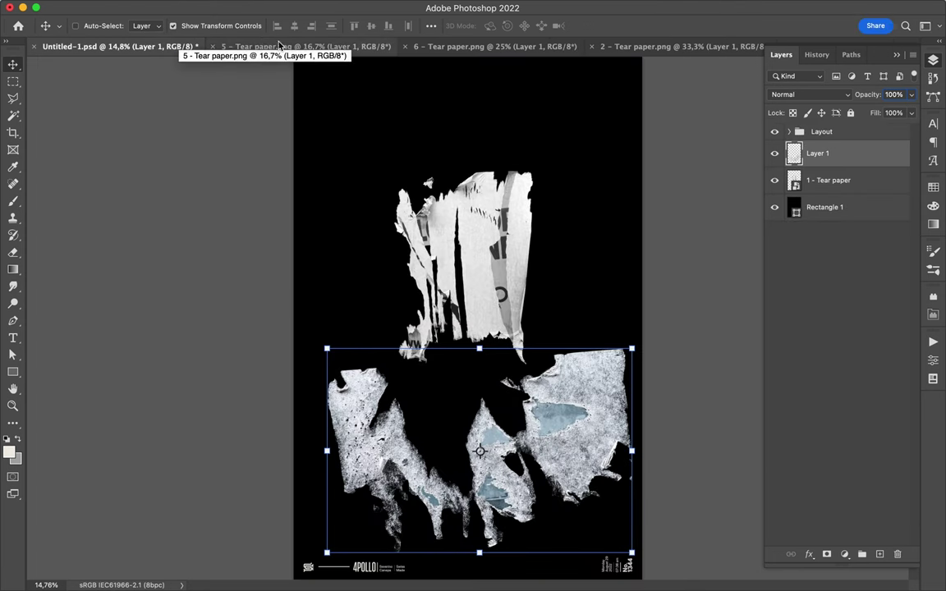
left_click(279, 46)
left_click(213, 47)
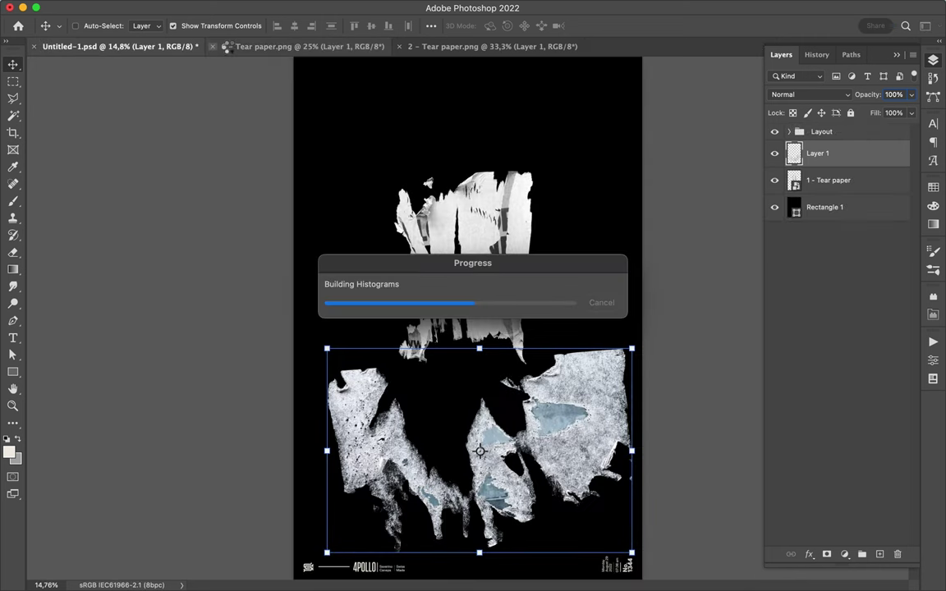
left_click(250, 47)
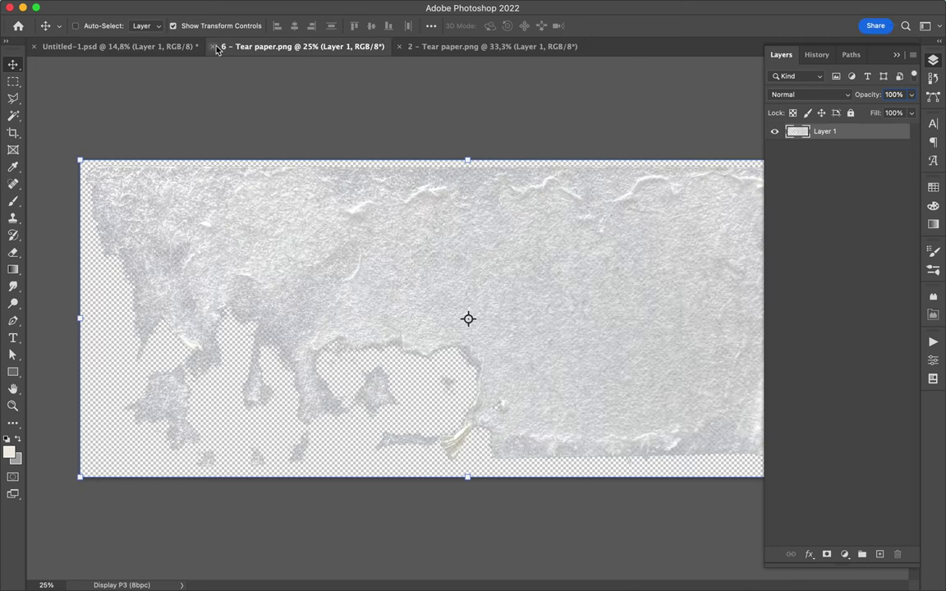
left_click(212, 46)
left_click(349, 47)
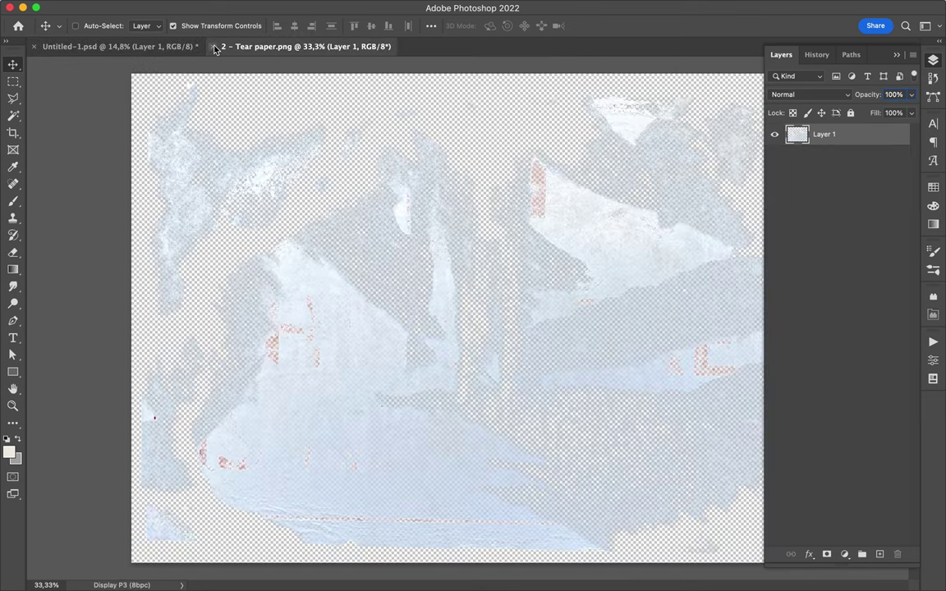
left_click(214, 47)
left_click(51, 8)
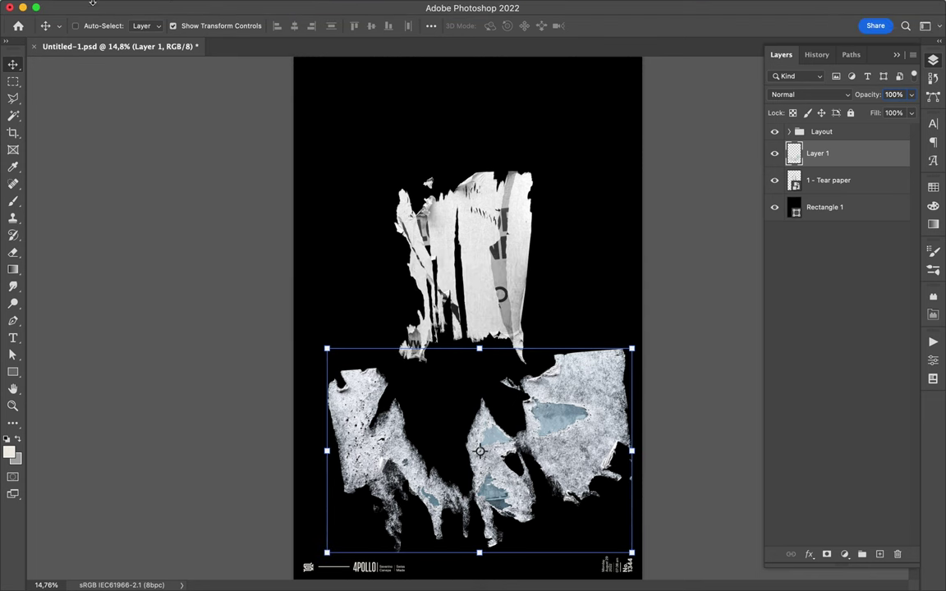
left_click(51, 7)
Step: Set Performance preferences to 13087 MB memory and 11 history states, keeping 6 cache levels
left_click(226, 149)
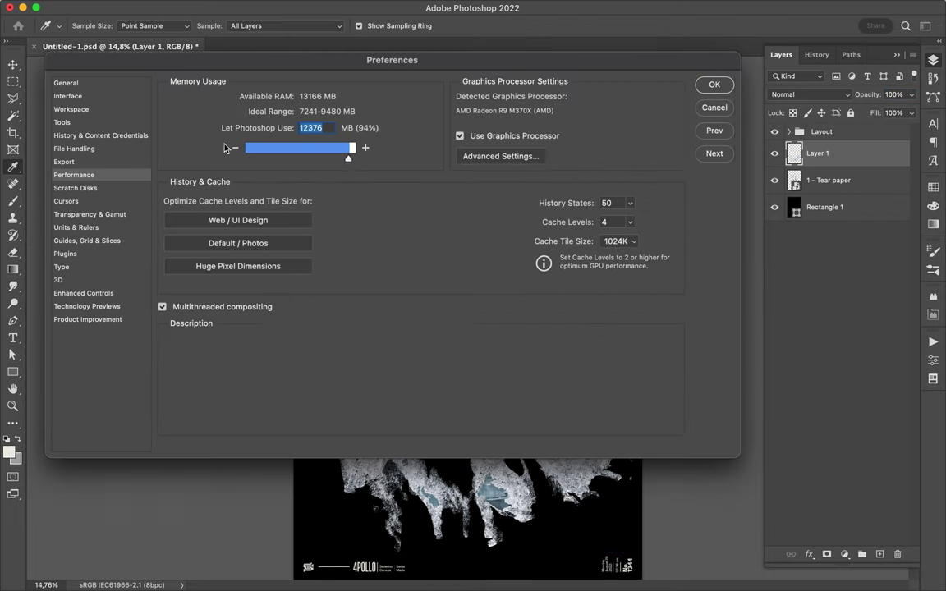
left_click(629, 204)
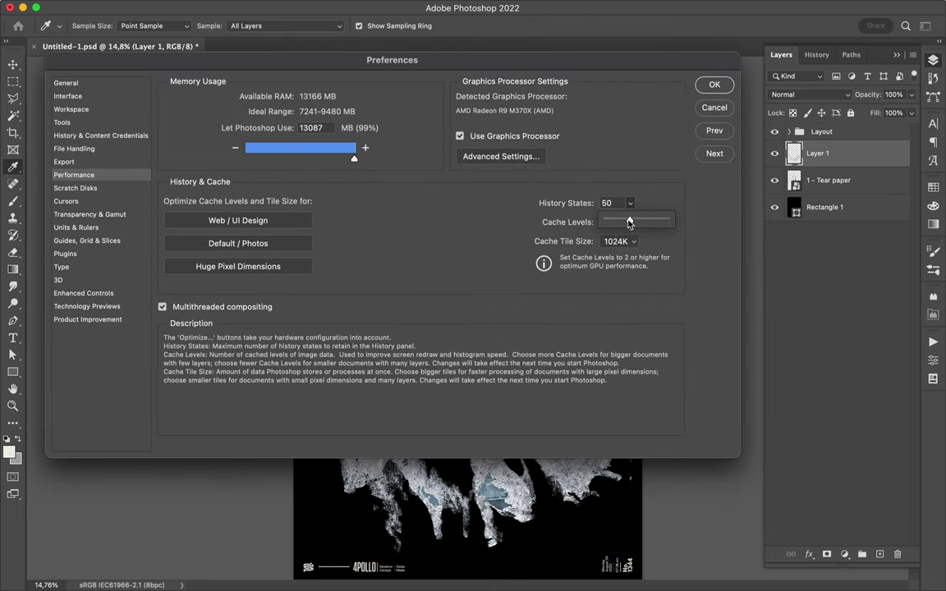
left_click(483, 219)
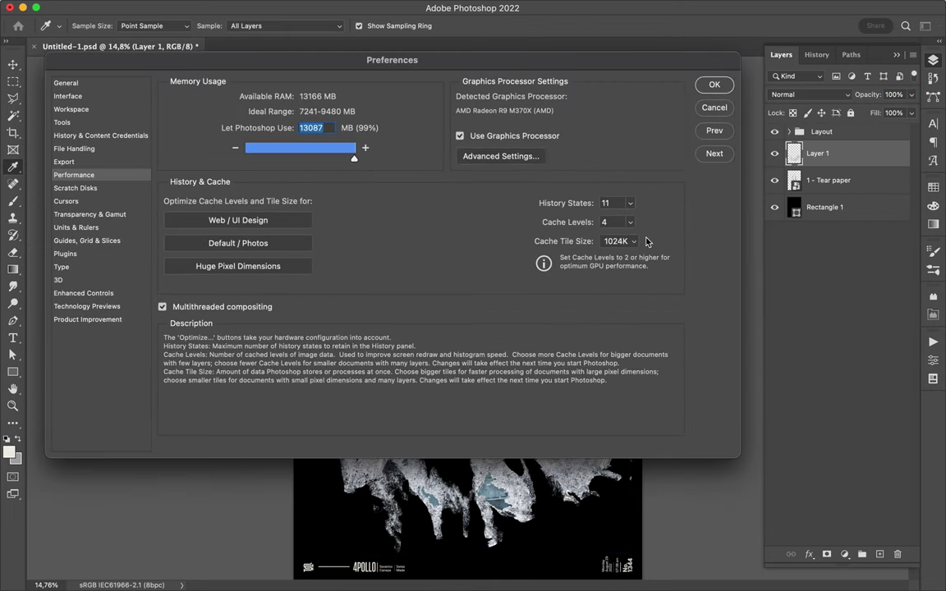
left_click(631, 225)
left_click(503, 214)
left_click(97, 189)
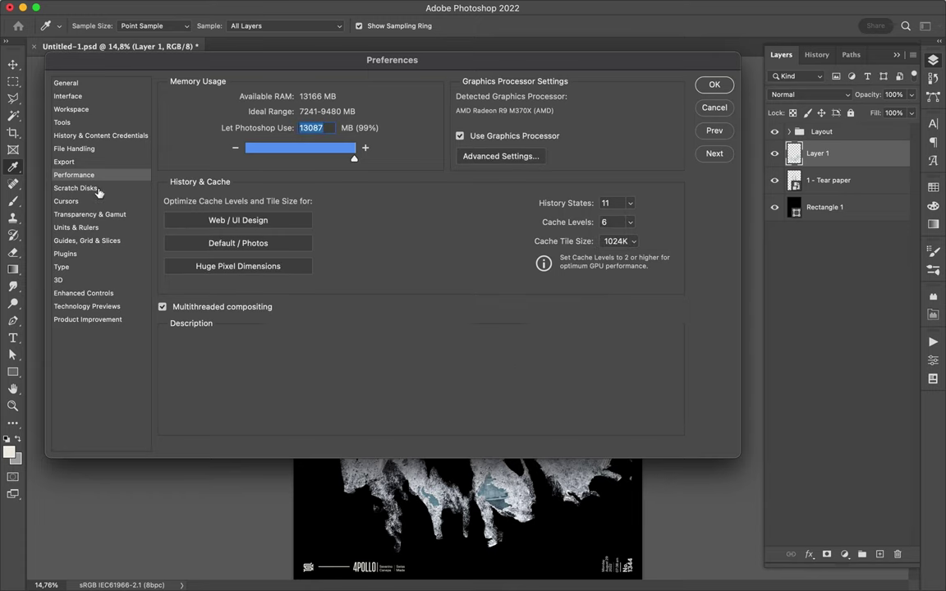
left_click(714, 85)
key("v")
left_click(371, 565)
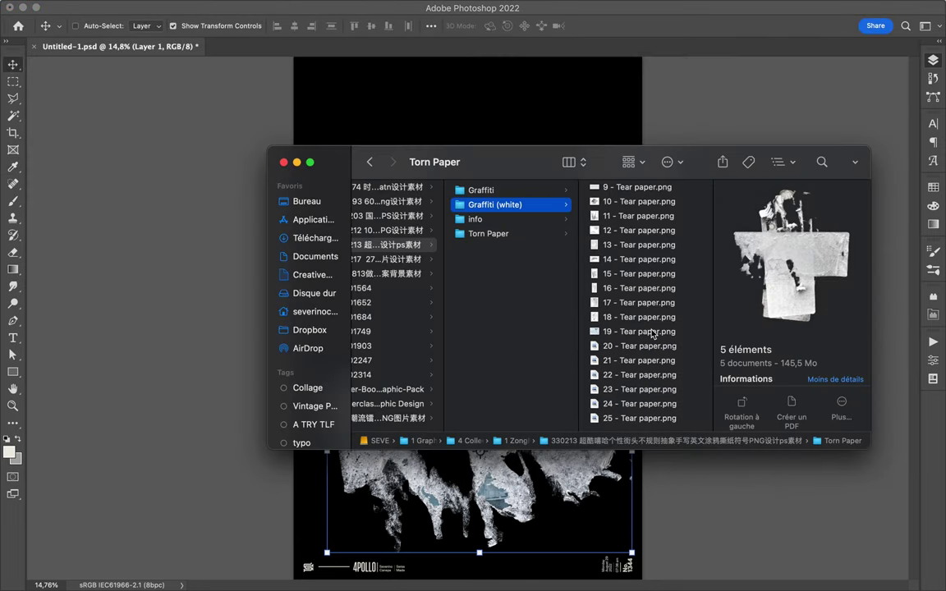
Step: Place '40 - handwriting.png' from Graffiti (white) across the poster's upper half
left_click(645, 419)
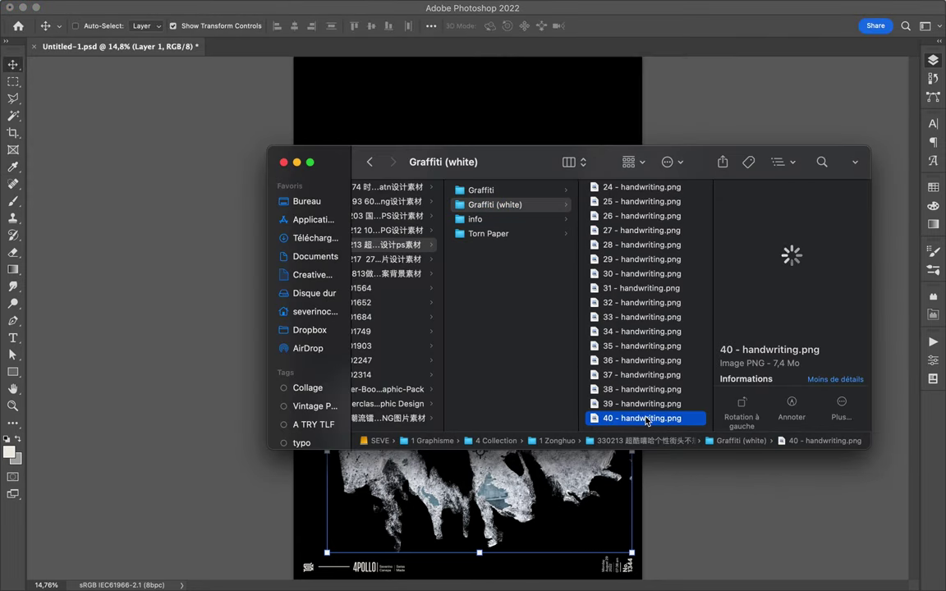
left_click_drag(492, 181, 462, 142)
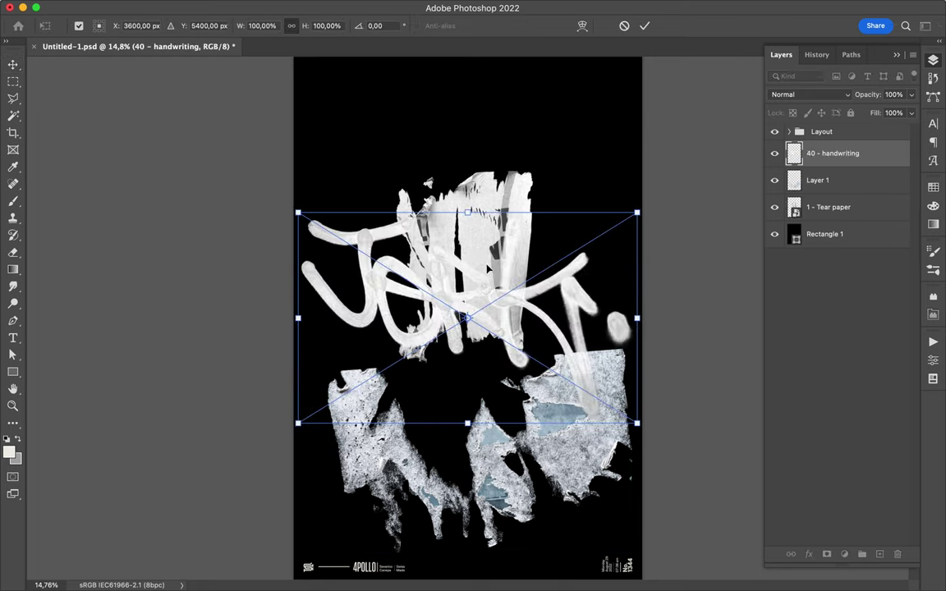
key("Return")
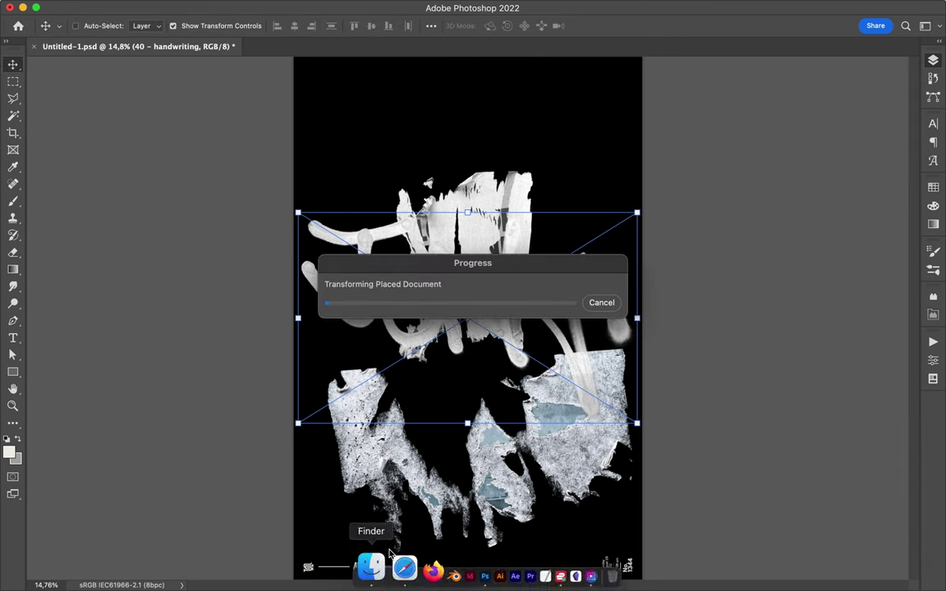
left_click(367, 565)
key("Up")
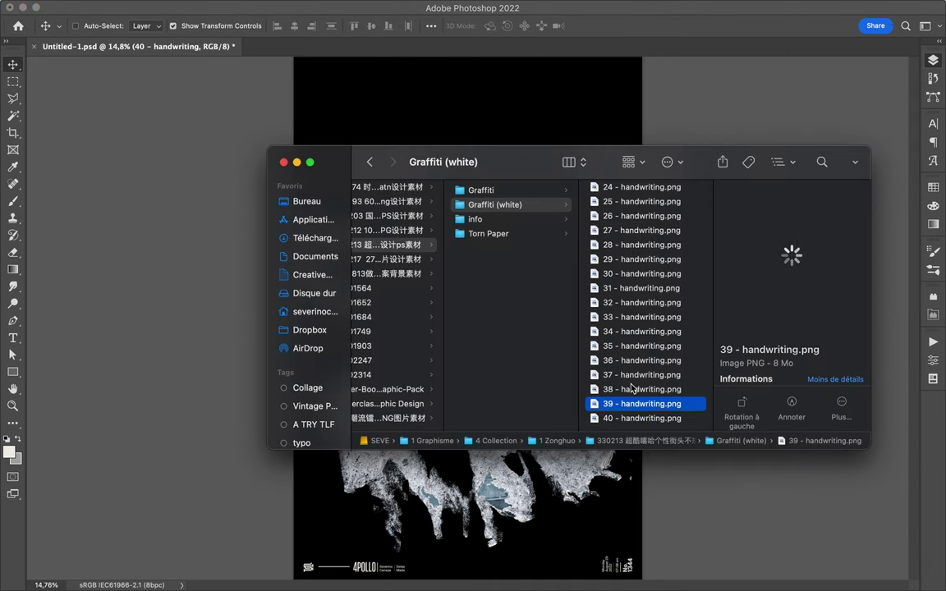
Step: Copy '39 - handwriting' into the poster as Layer 2 at the top-left
left_click_drag(580, 417, 553, 216)
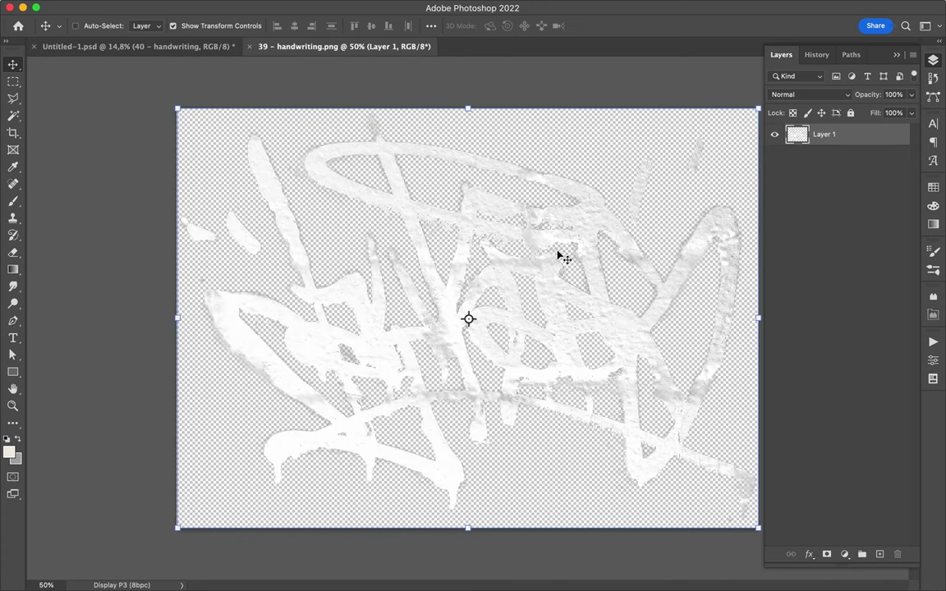
left_click_drag(580, 254, 529, 194)
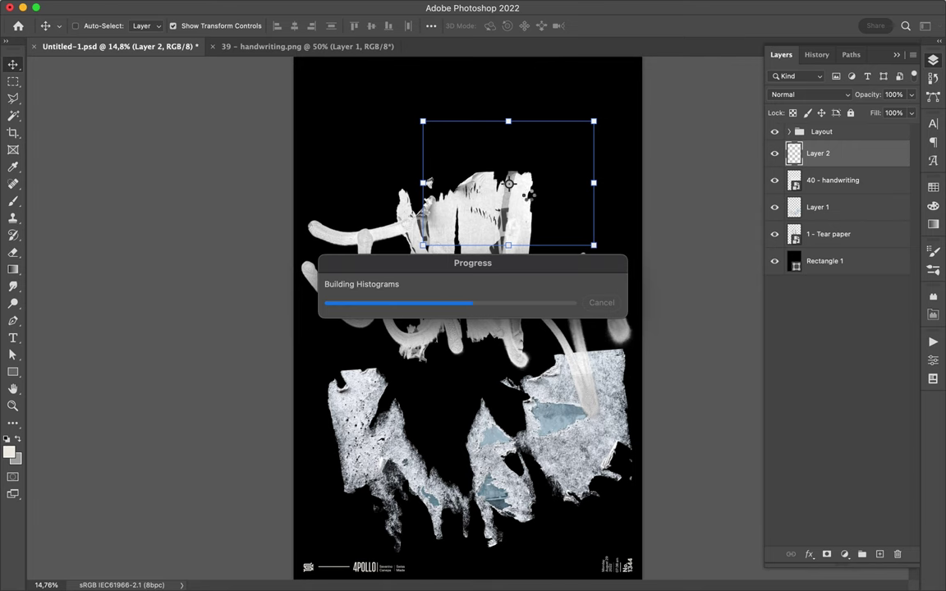
left_click_drag(509, 184, 395, 145)
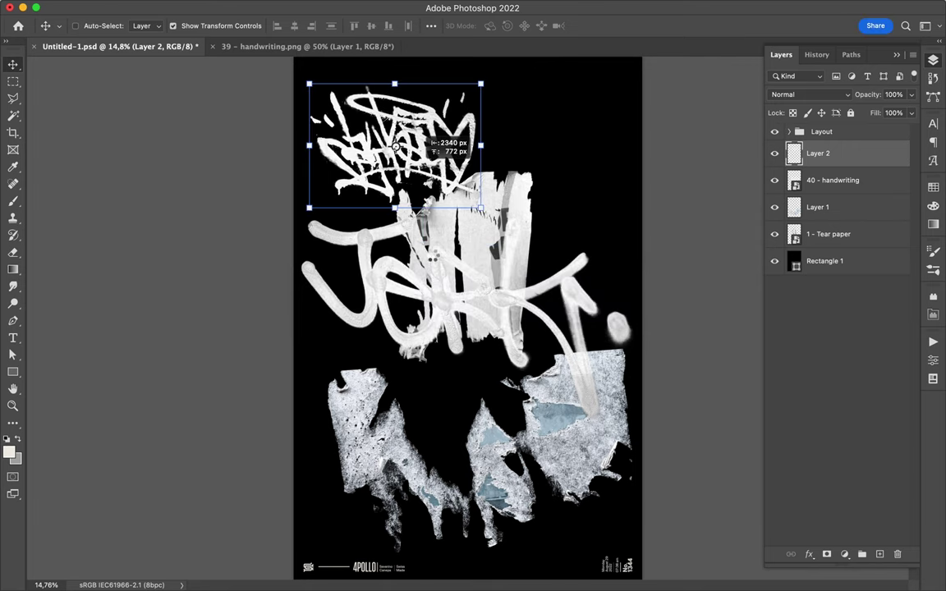
left_click(370, 568)
left_click(642, 390)
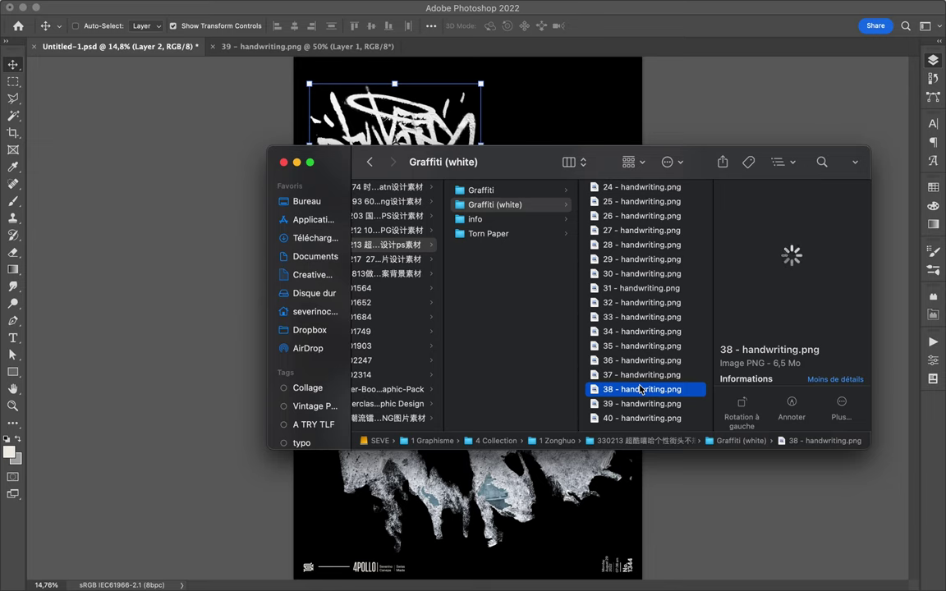
Step: Preview '36 - handwriting.png' and place it over the poster's full height
key("Up")
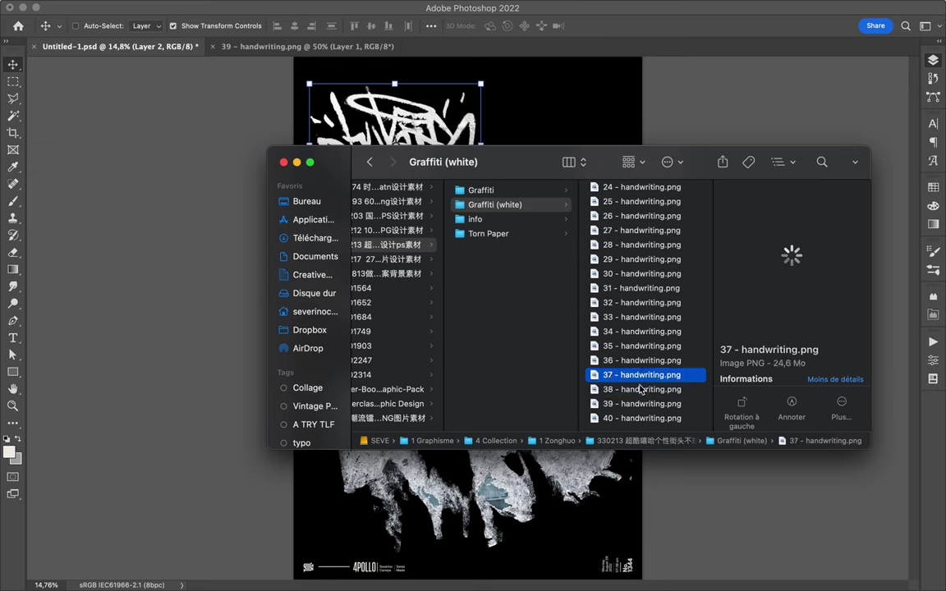
key("Up")
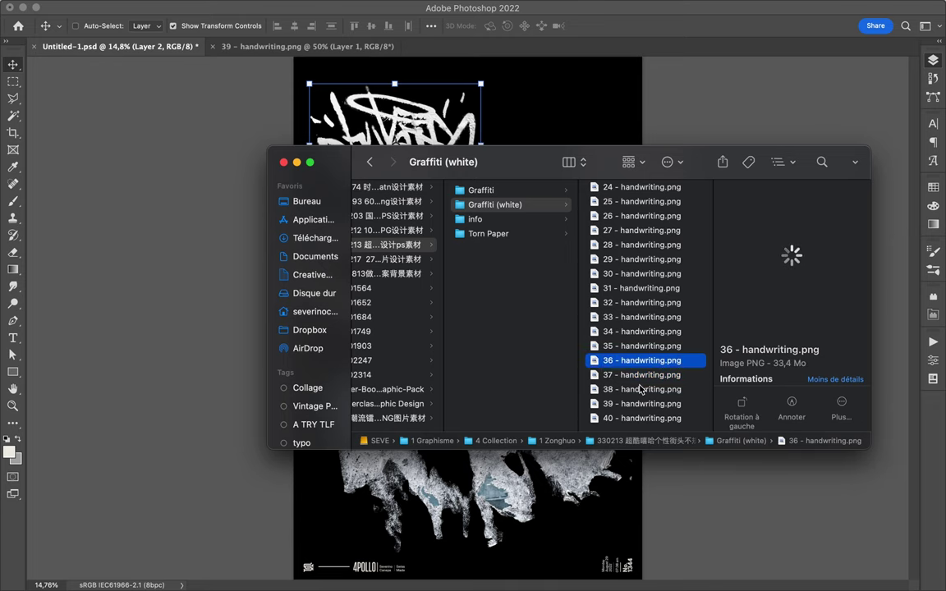
key("space")
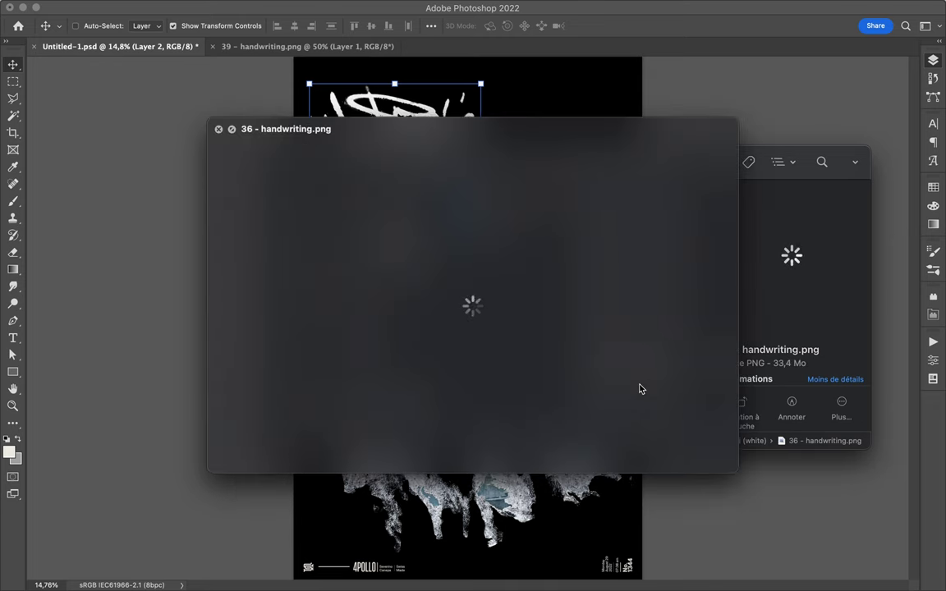
key("space")
left_click(801, 8)
left_click(550, 162)
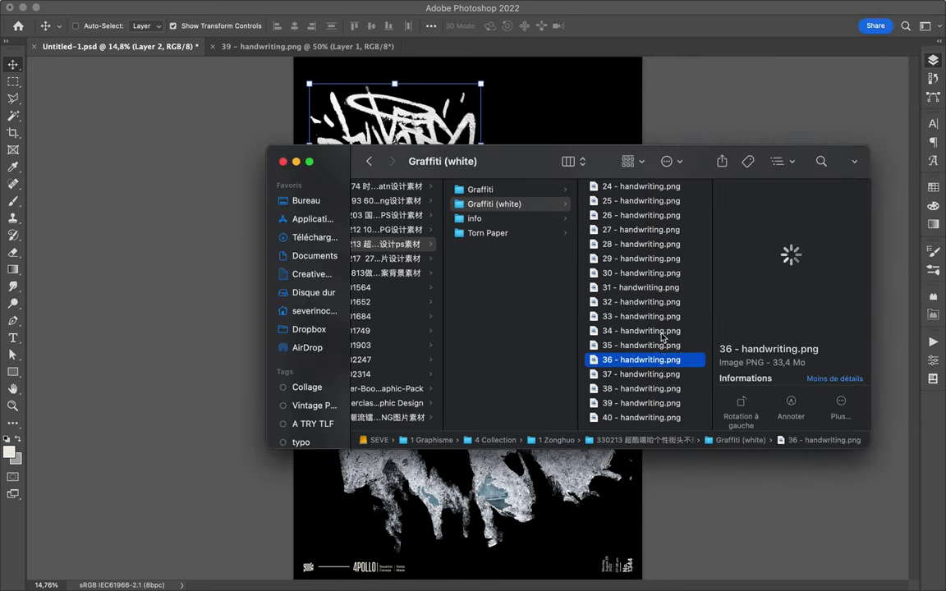
left_click_drag(636, 360, 582, 128)
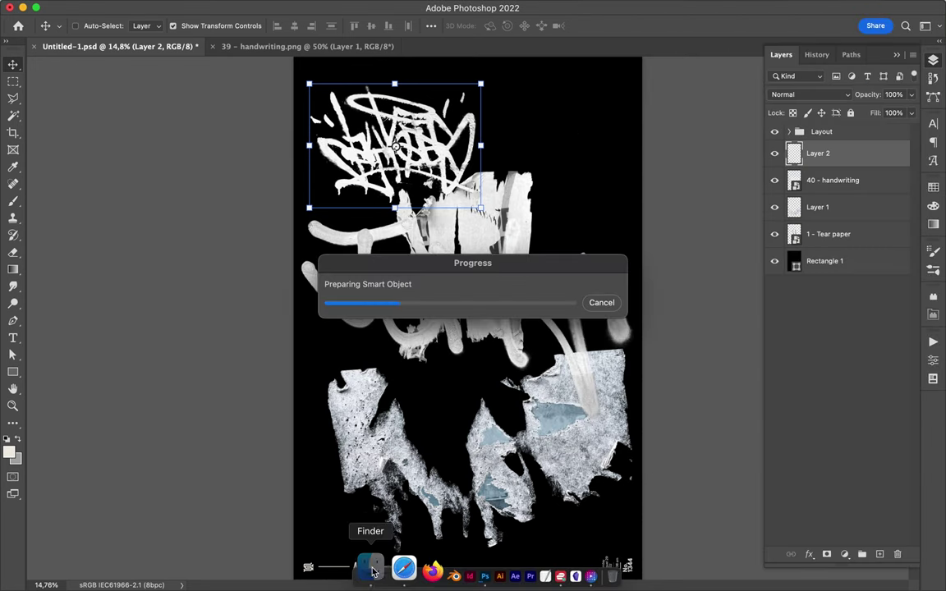
Step: Open the 06 - Plastic wraps folder and select its first image
left_click(334, 515)
left_click(396, 256)
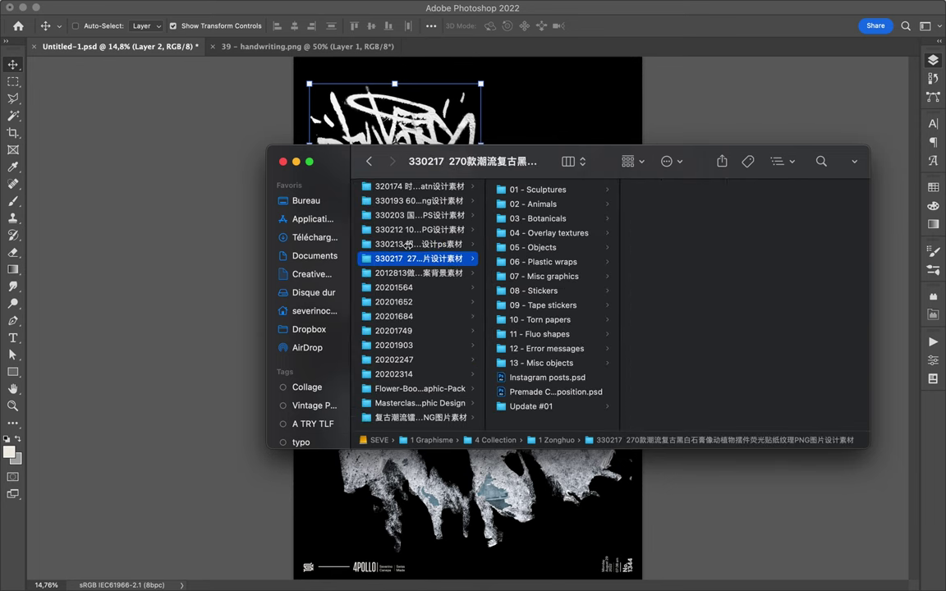
left_click_drag(268, 329, 421, 328)
left_click(719, 262)
left_click(644, 190)
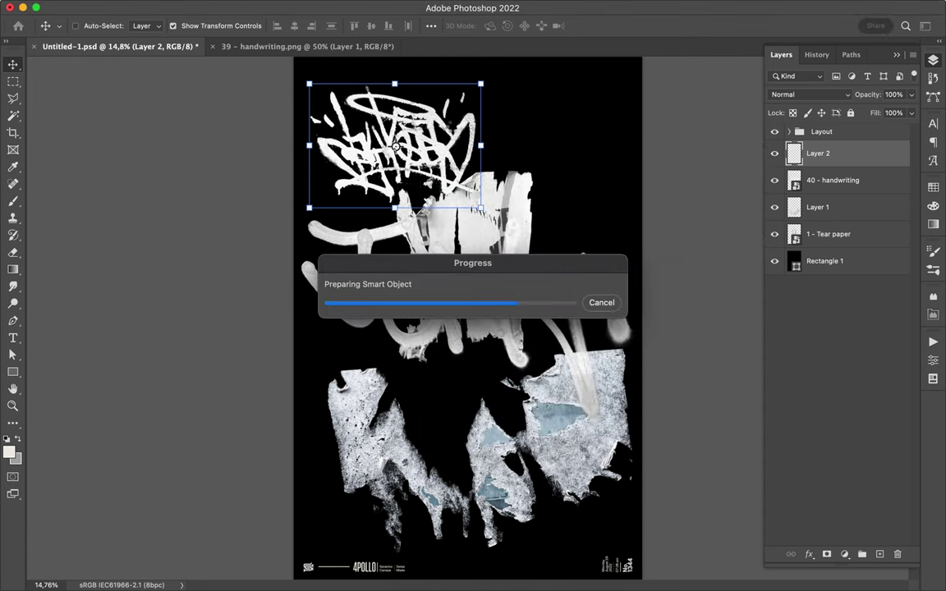
left_click(371, 565)
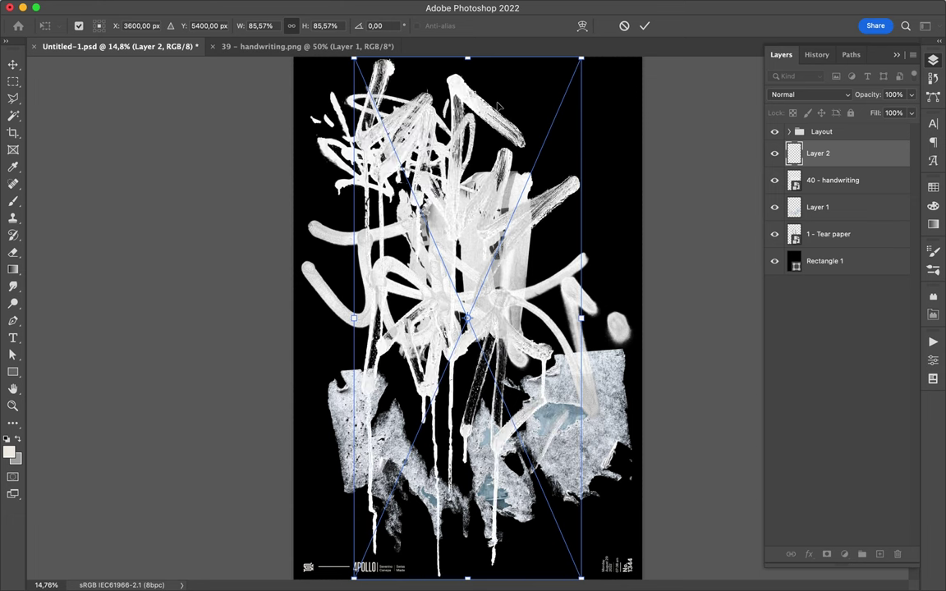
Step: Scale the '36 - handwriting' drips to 73.94% and shift them right of centre
key("Return")
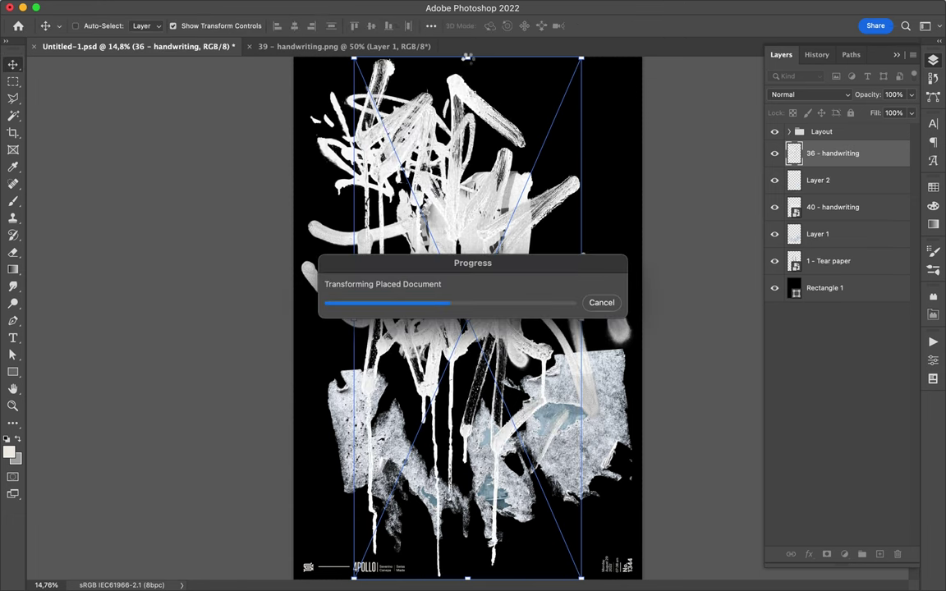
key("ctrl+t")
left_click_drag(467, 59, 461, 82)
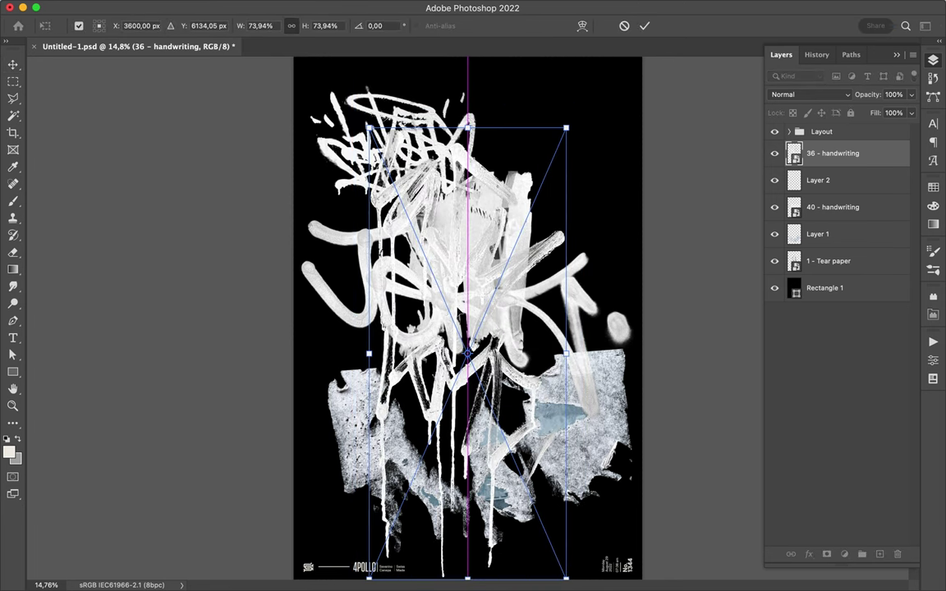
left_click_drag(353, 124, 534, 256)
key("Return")
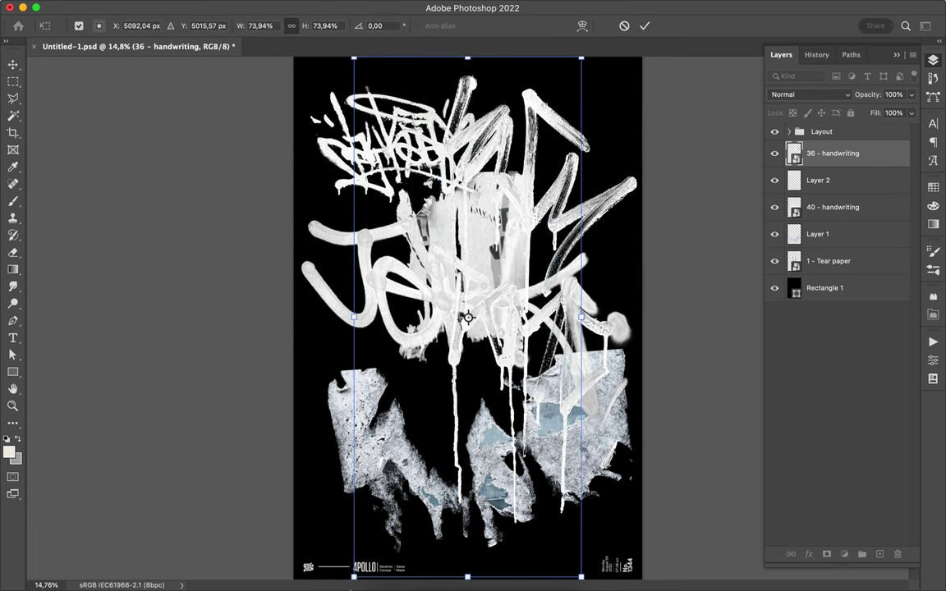
key("super+Tab")
left_click(628, 205)
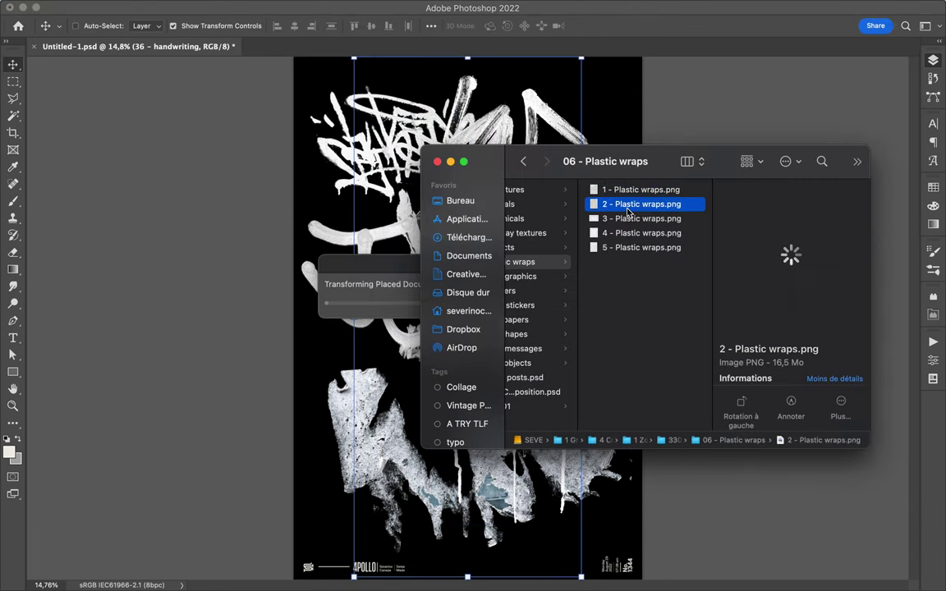
Step: Place a Plastic wraps image at the poster's centre
key("Down")
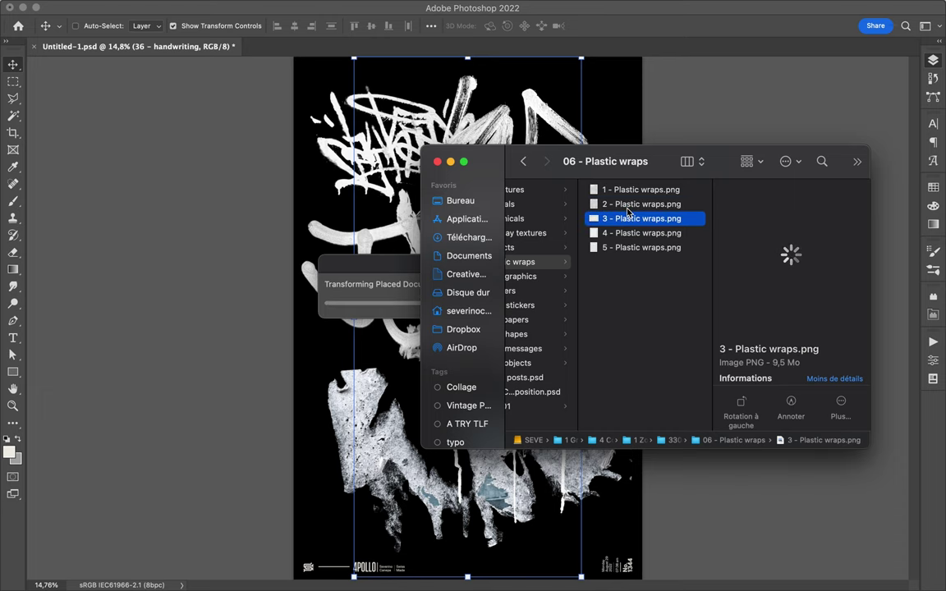
key("Down")
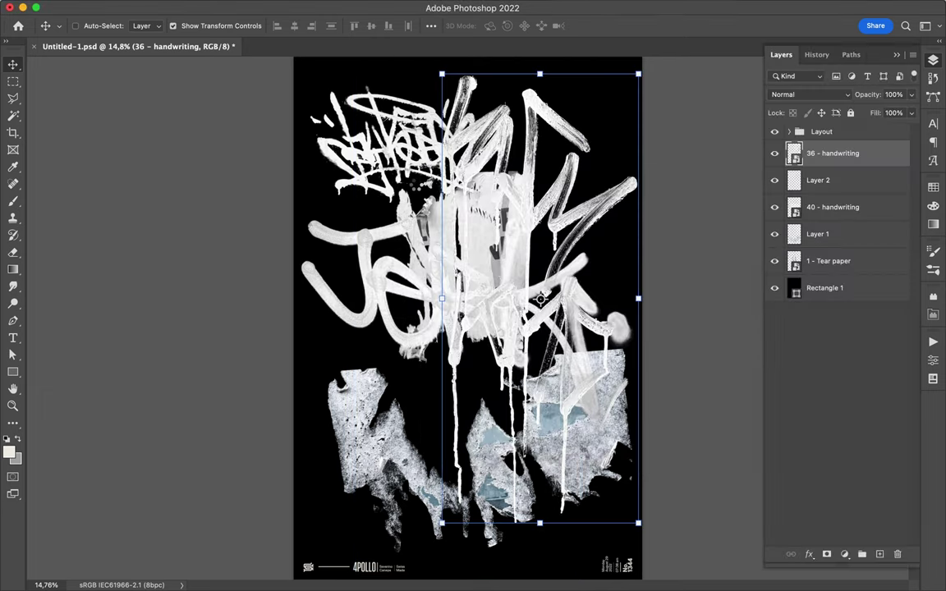
left_click_drag(415, 187, 378, 170)
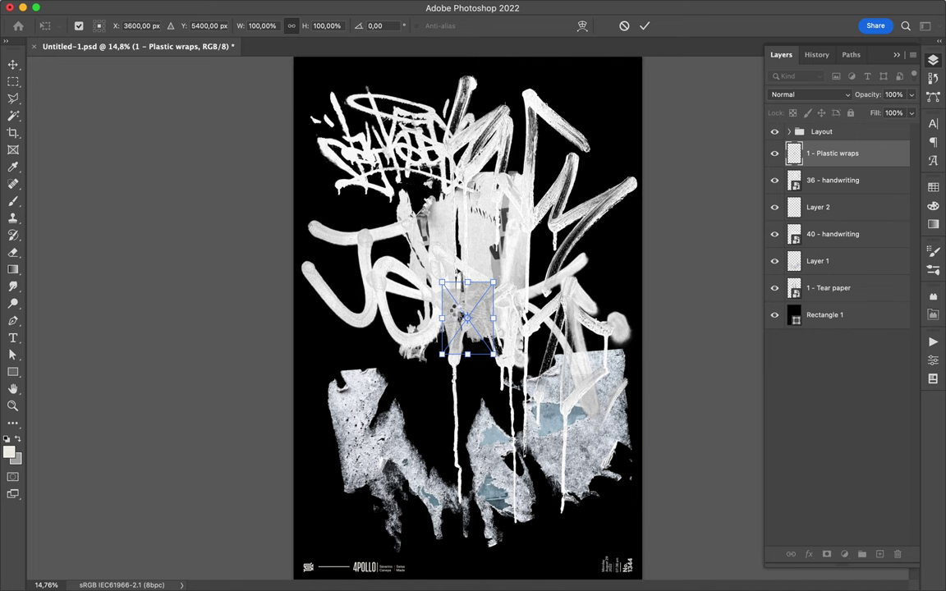
key("Return")
Step: Place the Reload error-message graphic from 12 - Error messages at the poster's left
left_click(365, 566)
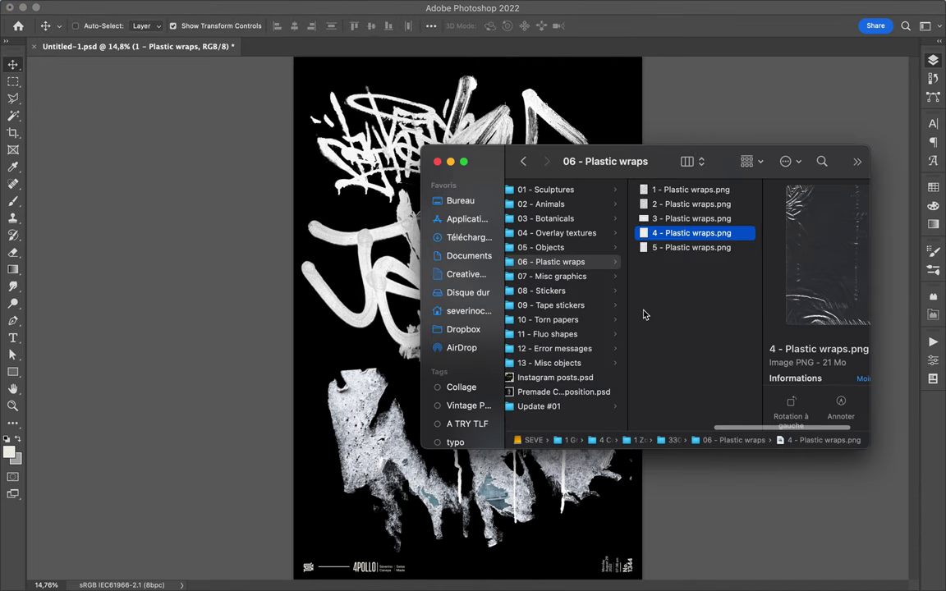
left_click(554, 348)
left_click(694, 247)
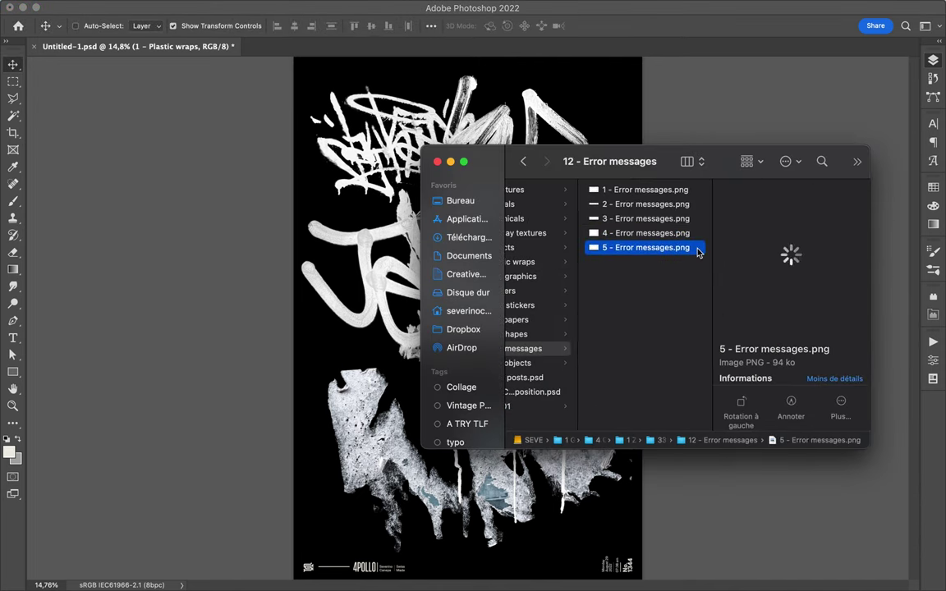
left_click(690, 235)
left_click_drag(664, 239, 421, 386)
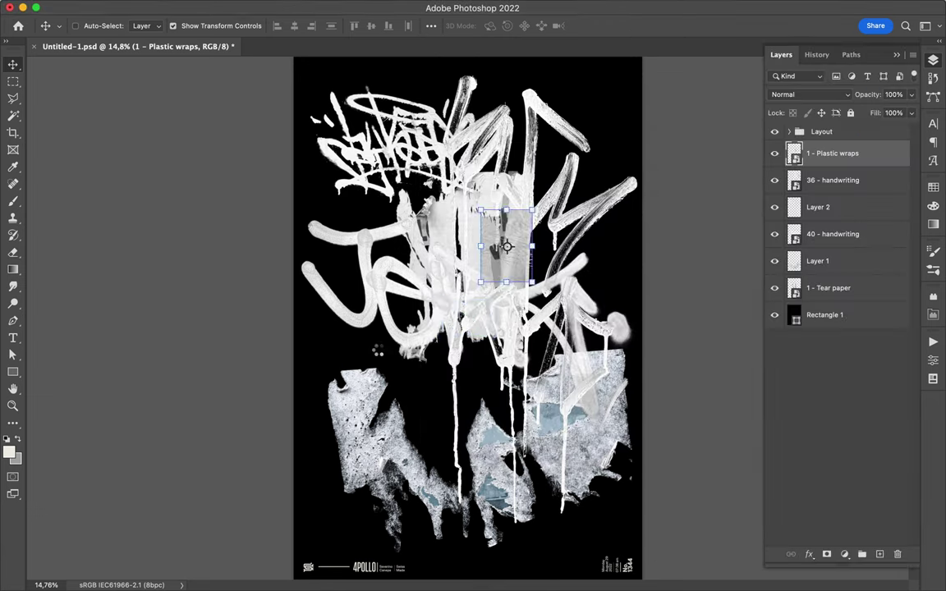
left_click(358, 567)
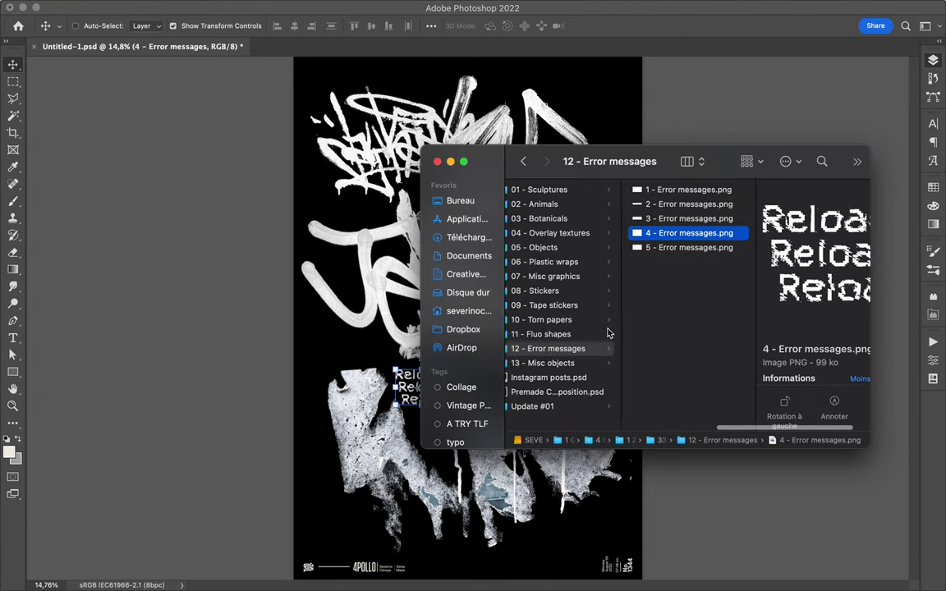
left_click(557, 205)
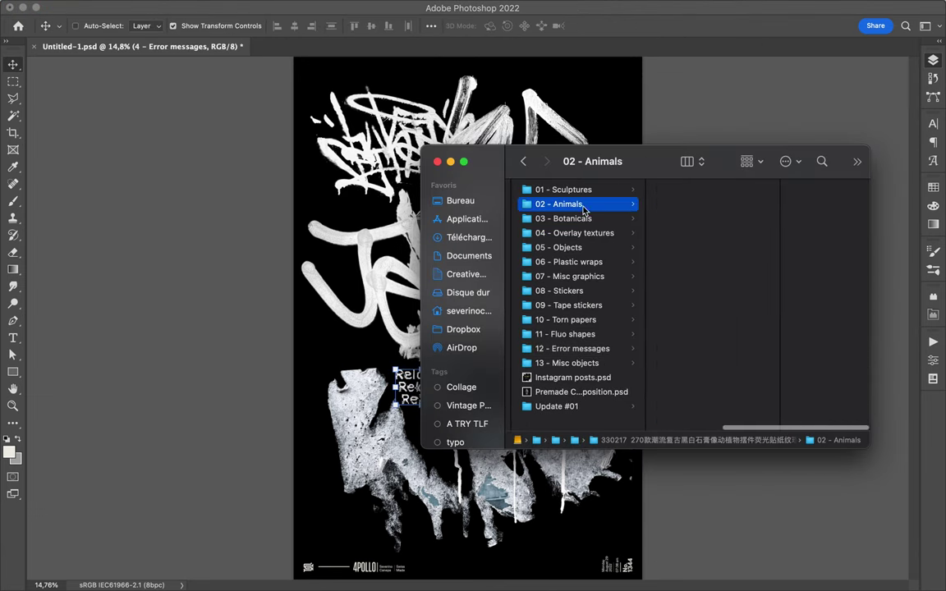
Step: Browse the 02 - Animals images to find the butterfly
left_click(704, 191)
left_click(705, 201)
key("Down")
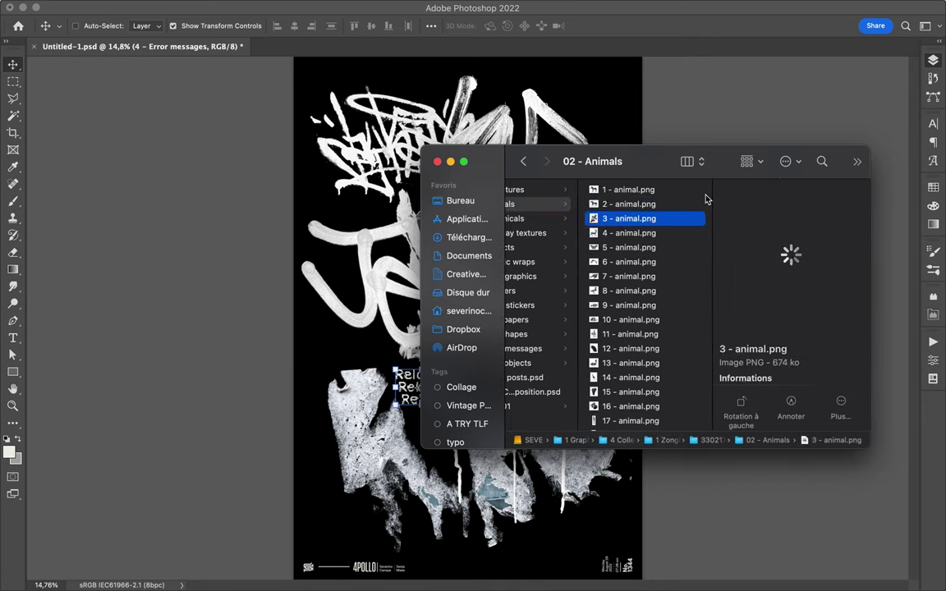
key("Down")
key("Down")
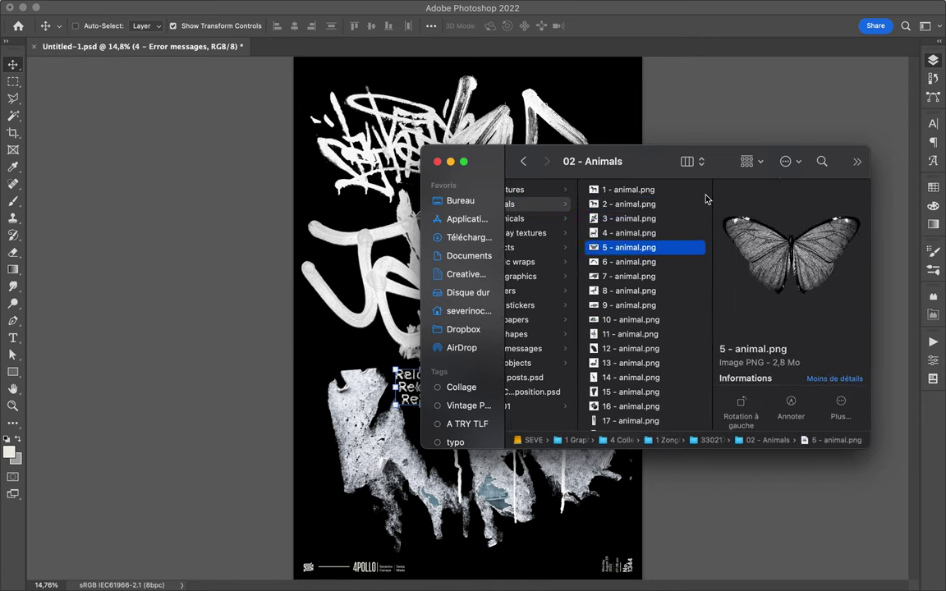
key("Down")
key("Up")
Step: Place the '5 - animal' butterfly, rotated about 20°, just above the Reload text
left_click_drag(628, 247, 397, 115)
left_click_drag(524, 290, 529, 310)
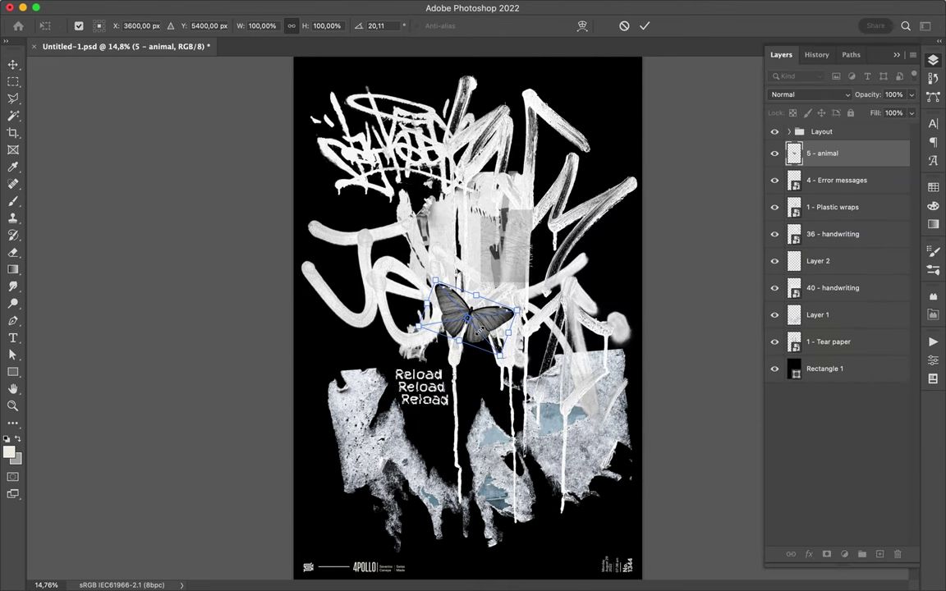
key("Return")
left_click_drag(487, 340, 462, 367)
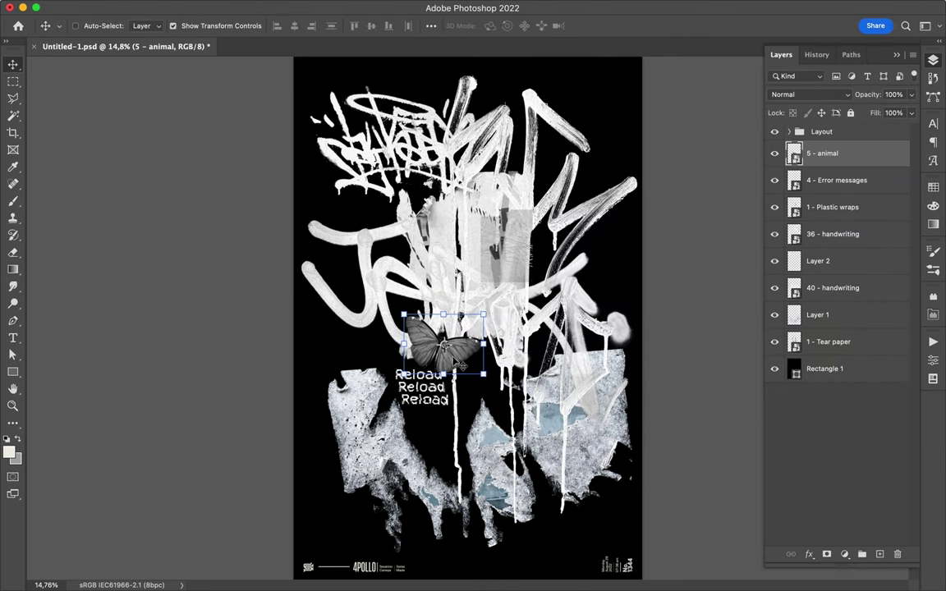
left_click(366, 565)
key("Down")
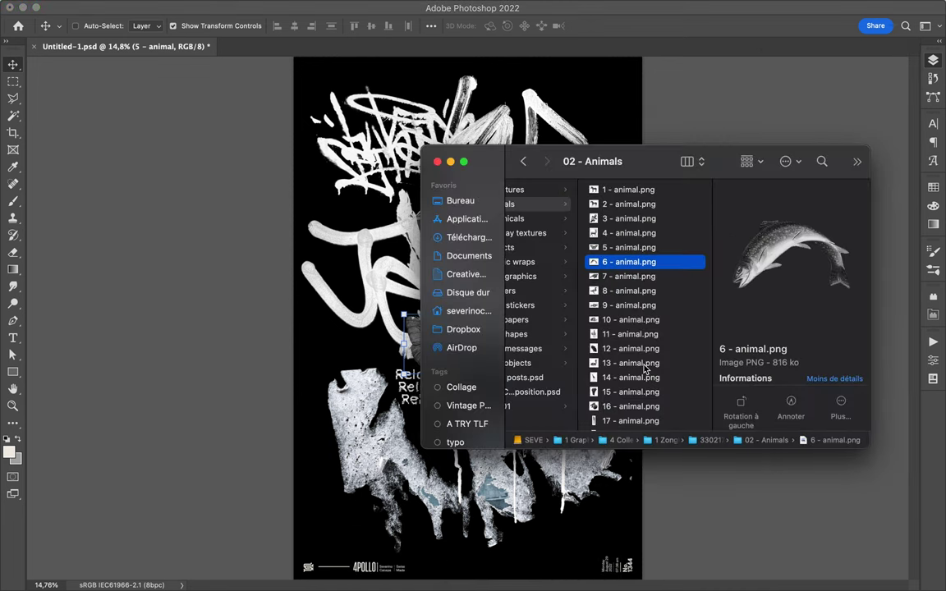
Step: Preview the remaining 02 - Animals images, including the duck
key("Down")
key("Down")
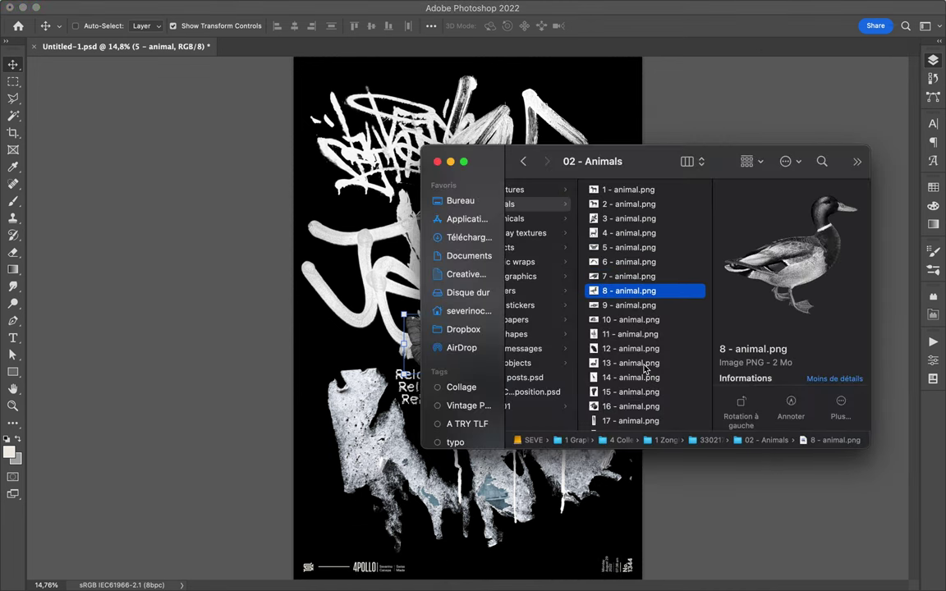
key("Down")
key("Down")
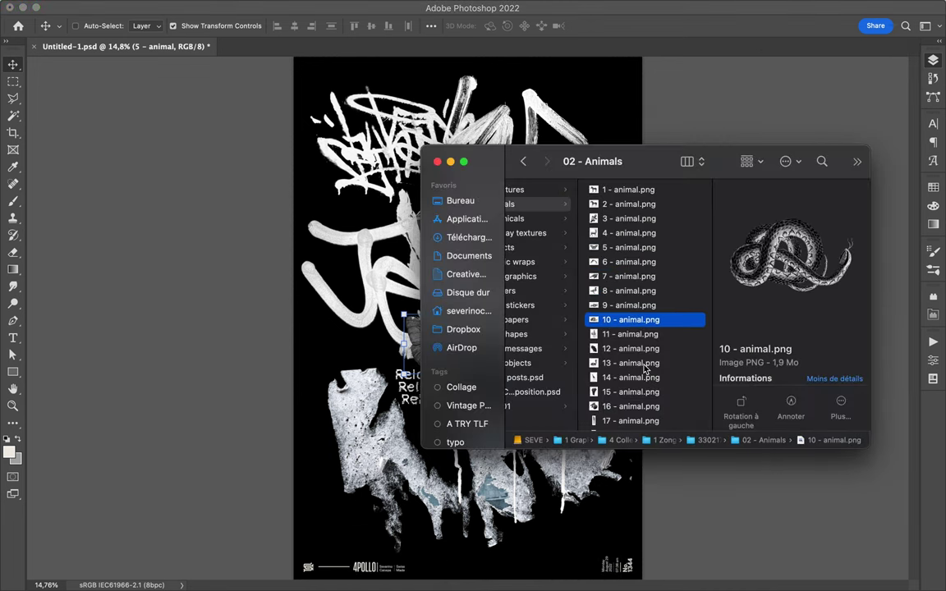
key("Down")
key("Down")
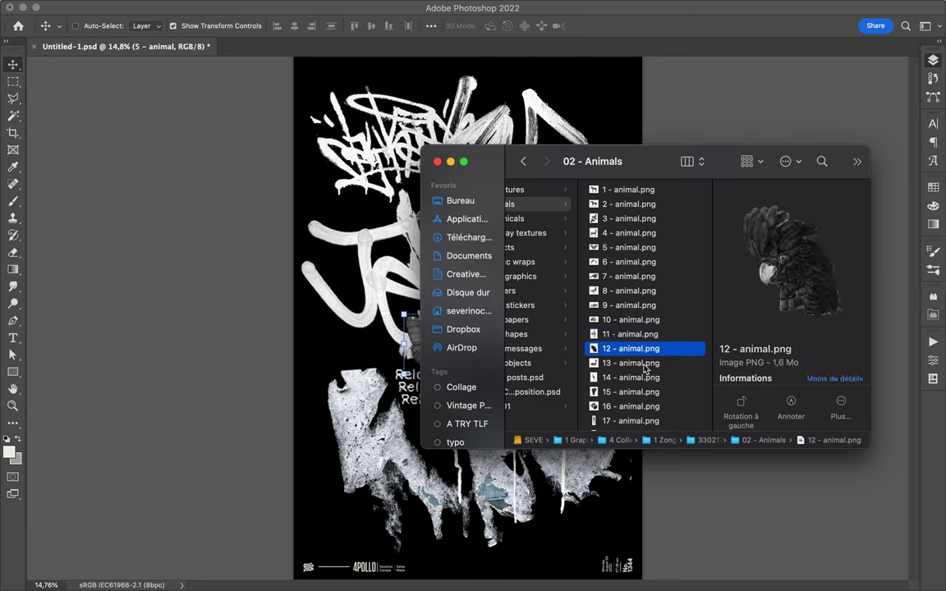
key("Down")
key("Down")
key("Down")
key("Down")
key("Left")
key("Down")
key("Down")
key("Down")
key("Down")
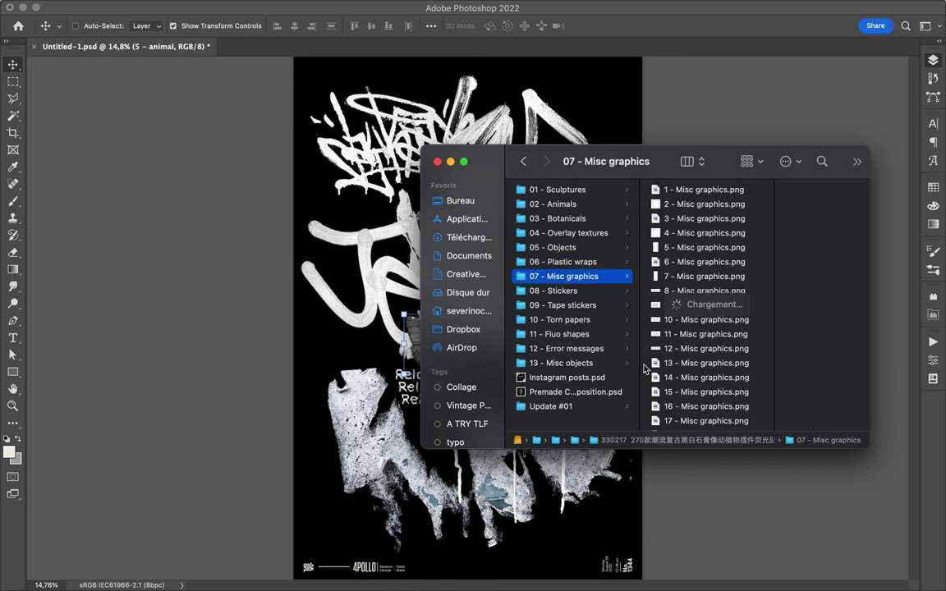
Step: Bring the three-overlapping-circles graphic from 07 - Misc graphics into the poster
key("Right")
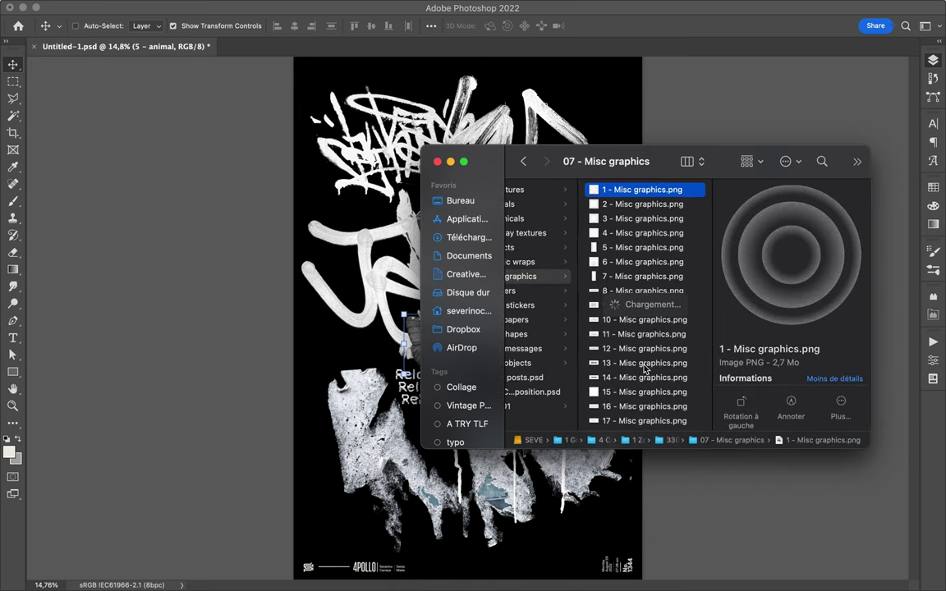
key("Down")
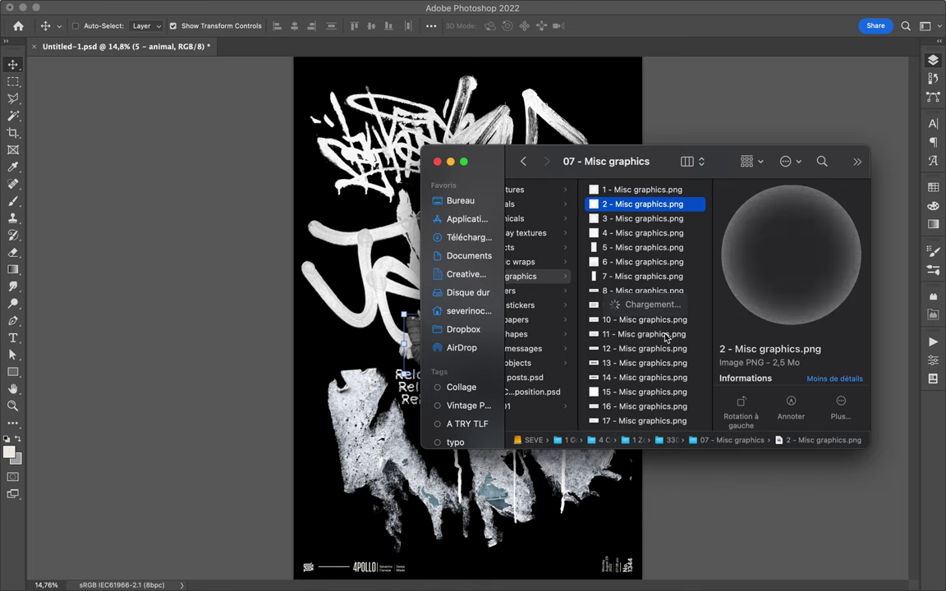
left_click(639, 291)
left_click(639, 247)
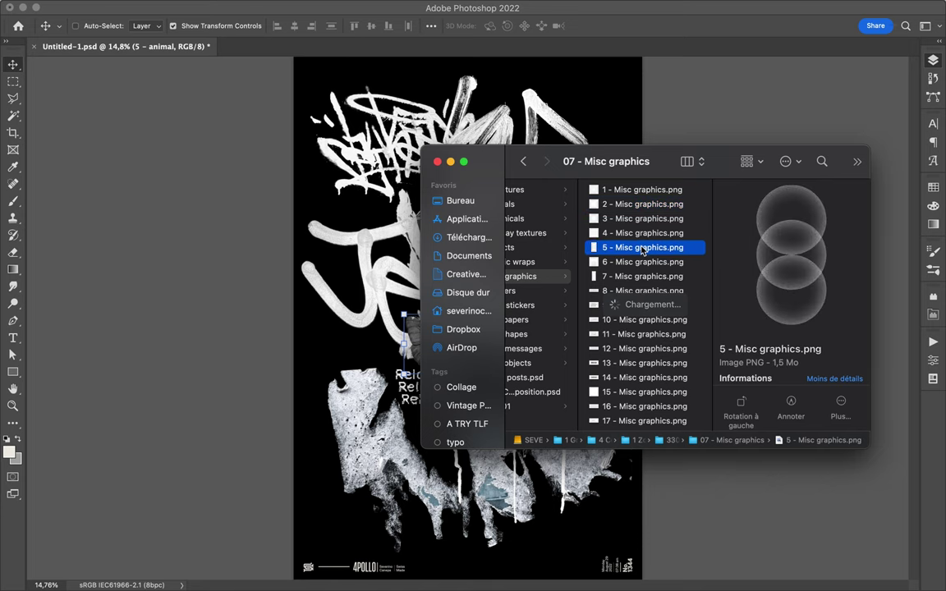
left_click(388, 260)
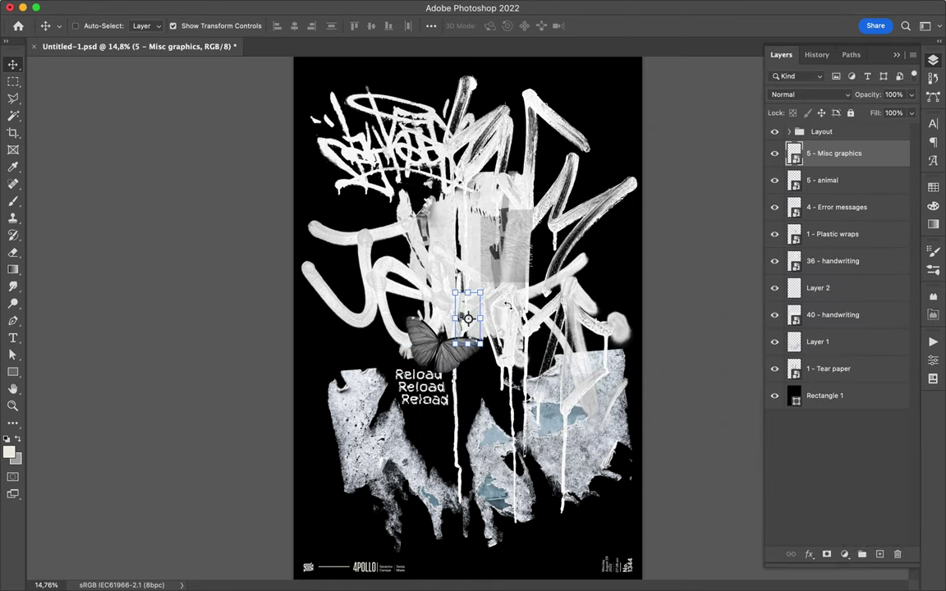
type("90")
Step: Place the circles left of the butterfly and the barcode at the poster's bottom right
key("Return")
left_click_drag(506, 306, 402, 338)
key("cmd+Tab")
key("Up")
key("Up")
key("Up")
left_click(643, 377)
left_click_drag(642, 377, 487, 322)
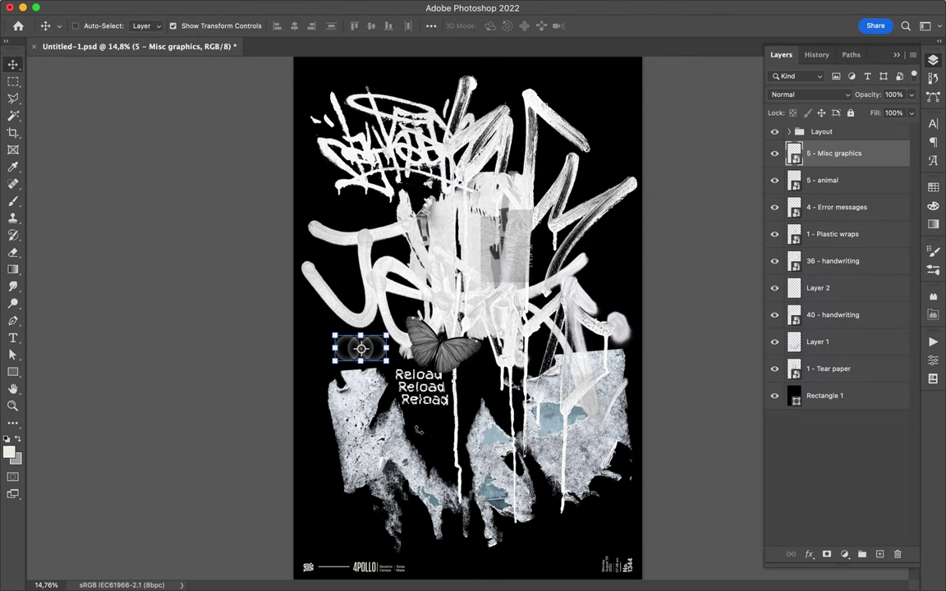
key("Return")
left_click_drag(491, 323, 626, 530)
Step: Add the ONEWAY sign, rotated 90°, in the poster's top-right corner
left_click(370, 566)
left_click(653, 393)
key("Down")
key("Down")
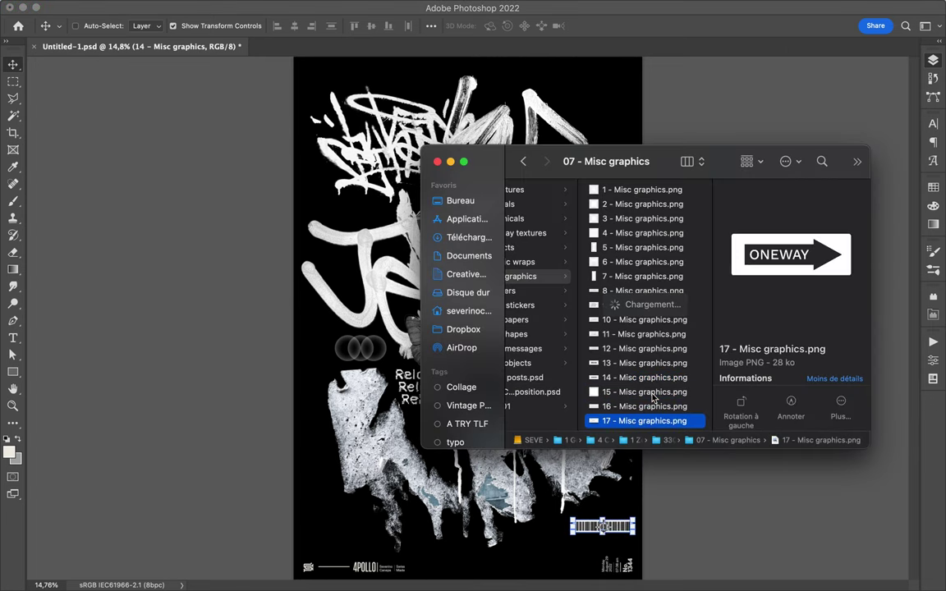
key("Down")
left_click_drag(653, 398, 463, 316)
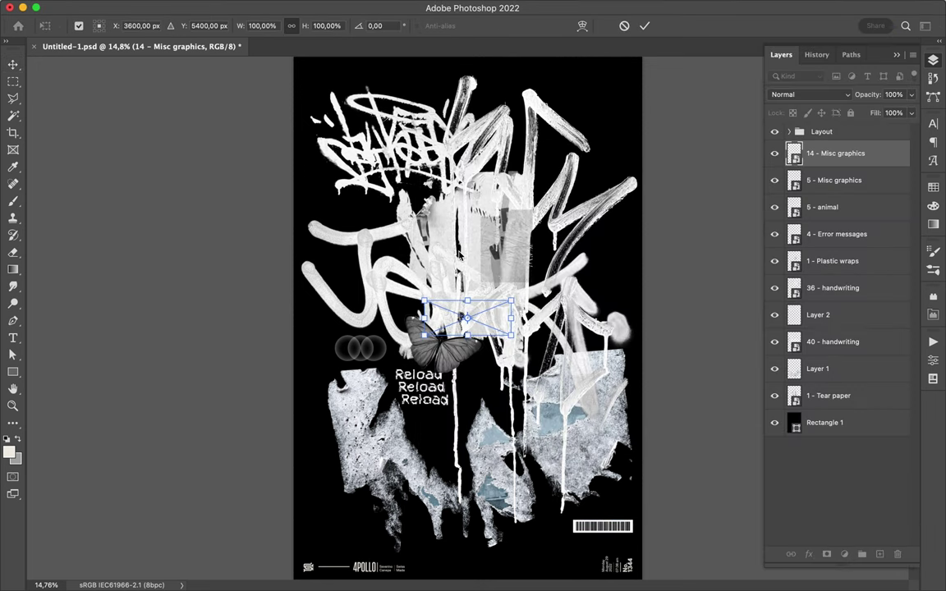
key("Return")
left_click_drag(468, 316, 614, 75)
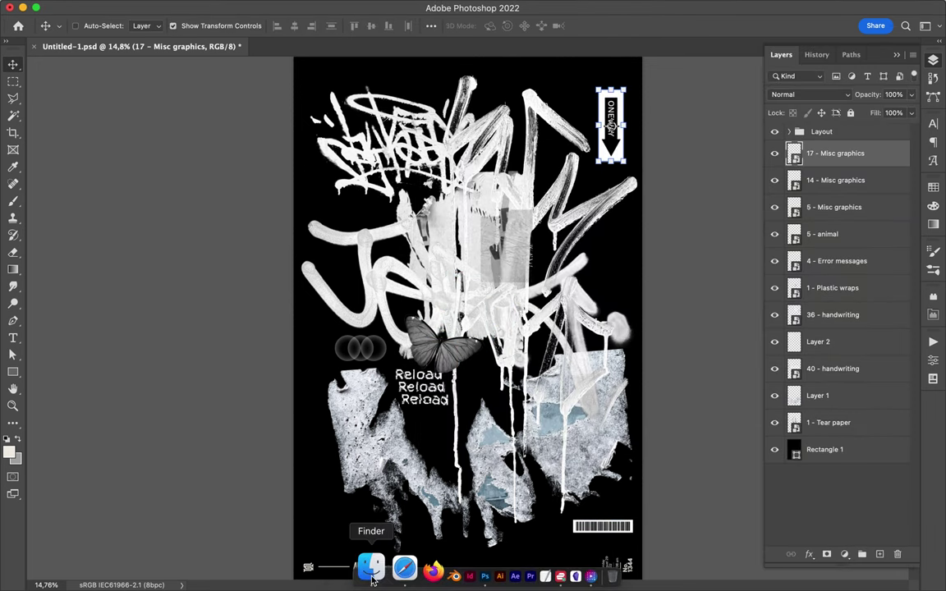
Step: Place the '1 - Misc graphics' concentric-circles target into the poster
left_click(371, 575)
key("Down")
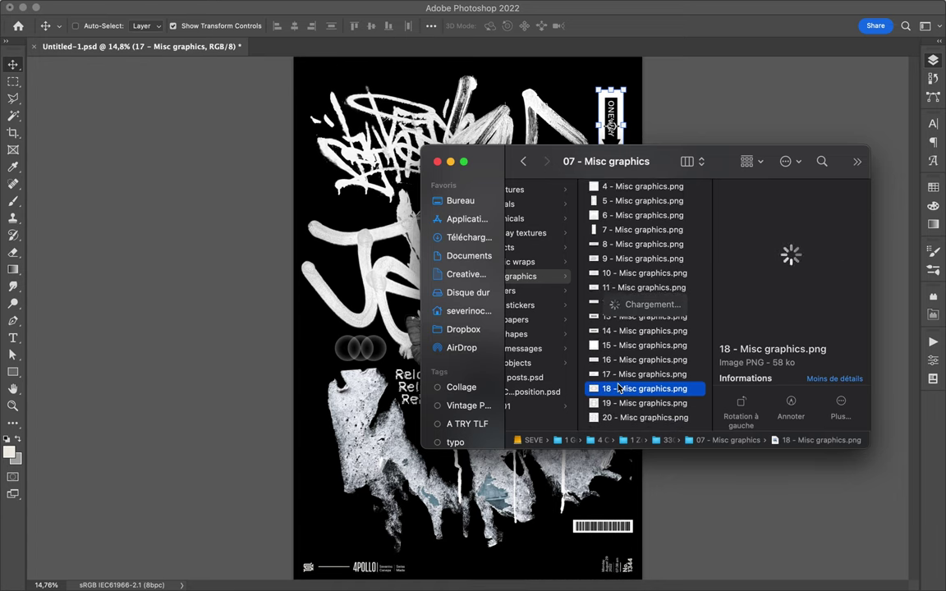
key("Down")
scroll(644, 281, "up", 2)
mouse_move(640, 189)
left_mouse_down()
mouse_move(480, 326)
mouse_move(634, 245)
mouse_move(631, 277)
mouse_move(609, 286)
mouse_move(725, 355)
left_mouse_up()
key("Return")
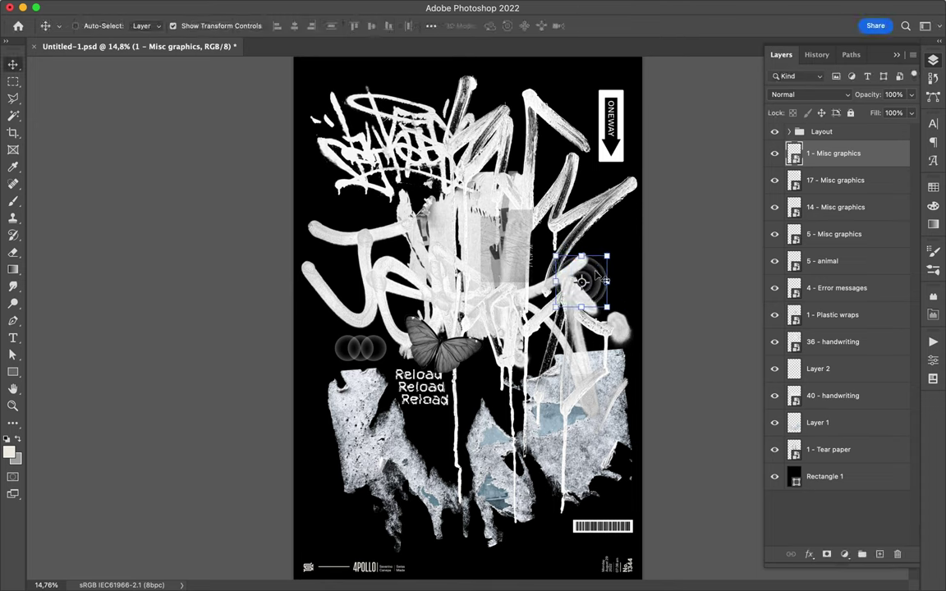
Step: Shrink the target graphic, move it to the right edge, and save the poster
left_click_drag(597, 275, 624, 274)
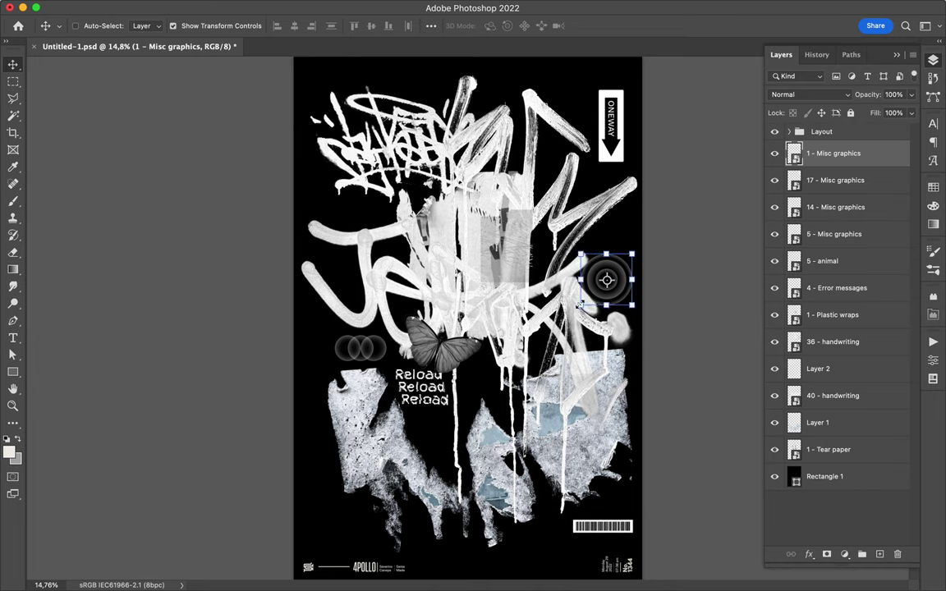
left_click_drag(579, 305, 630, 279)
key("Return")
left_click_drag(617, 304, 624, 302)
key("super+s")
Step: Show the finished APOLLO poster alone on the black background
left_click(659, 7)
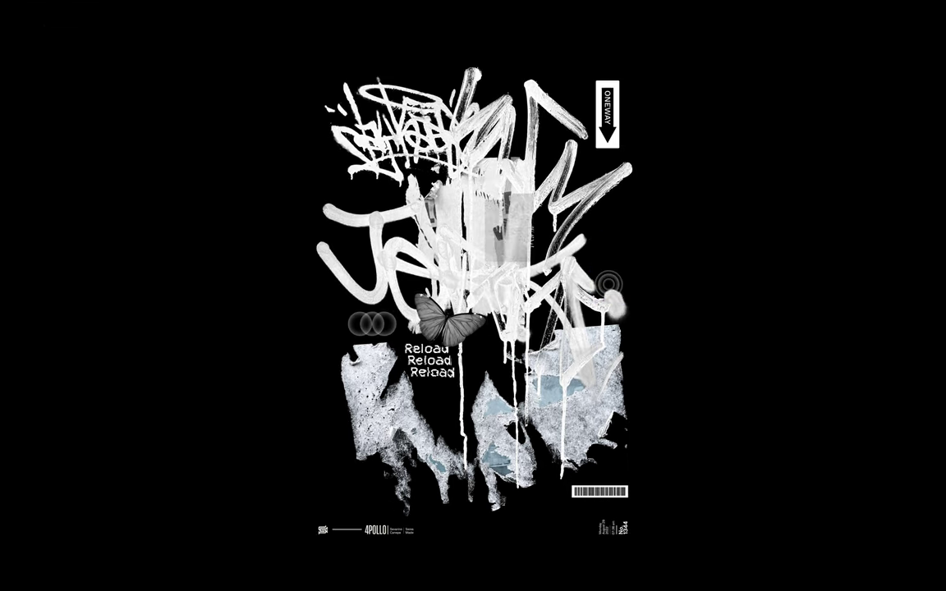